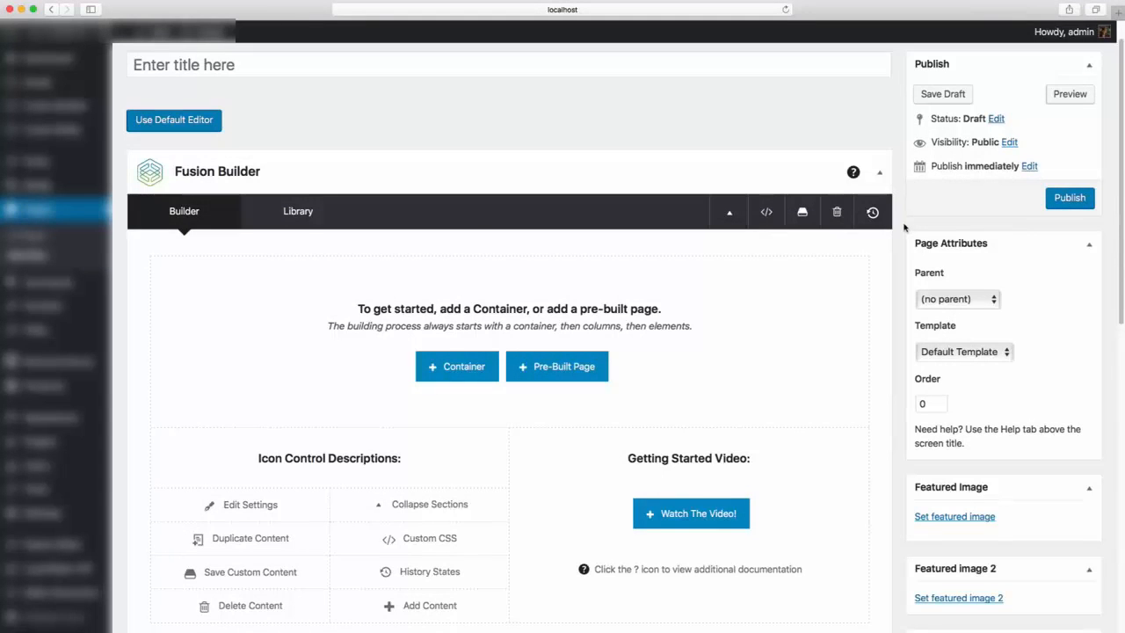
Title the new page "Fusion Builder" and set its template to 100% Width.
scroll(905, 228, "down", 3)
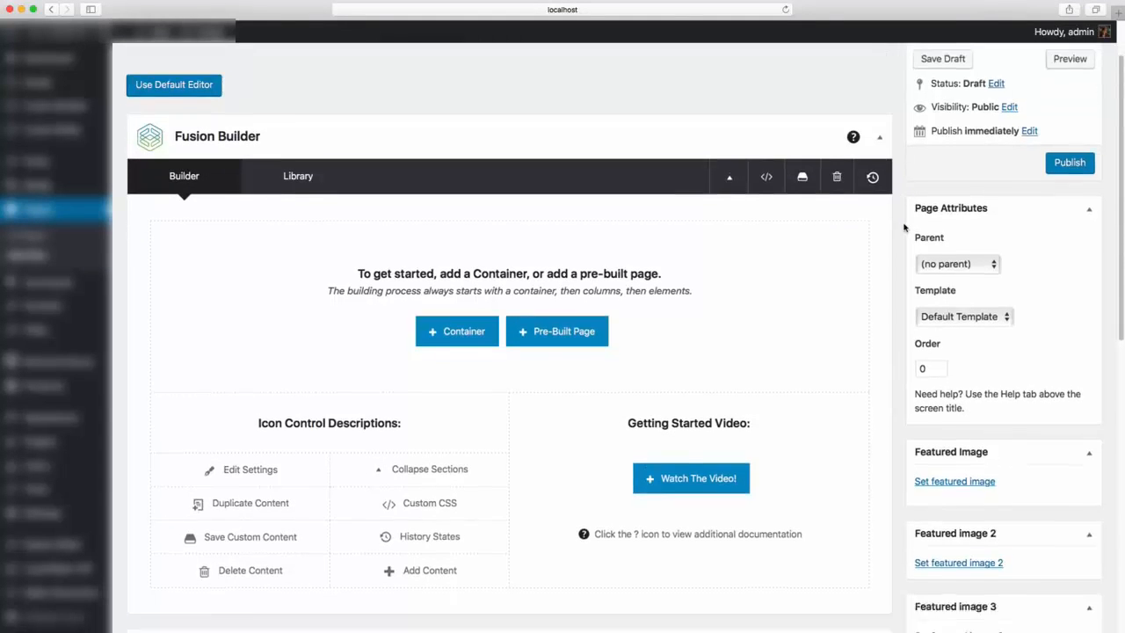
scroll(904, 228, "down", 3)
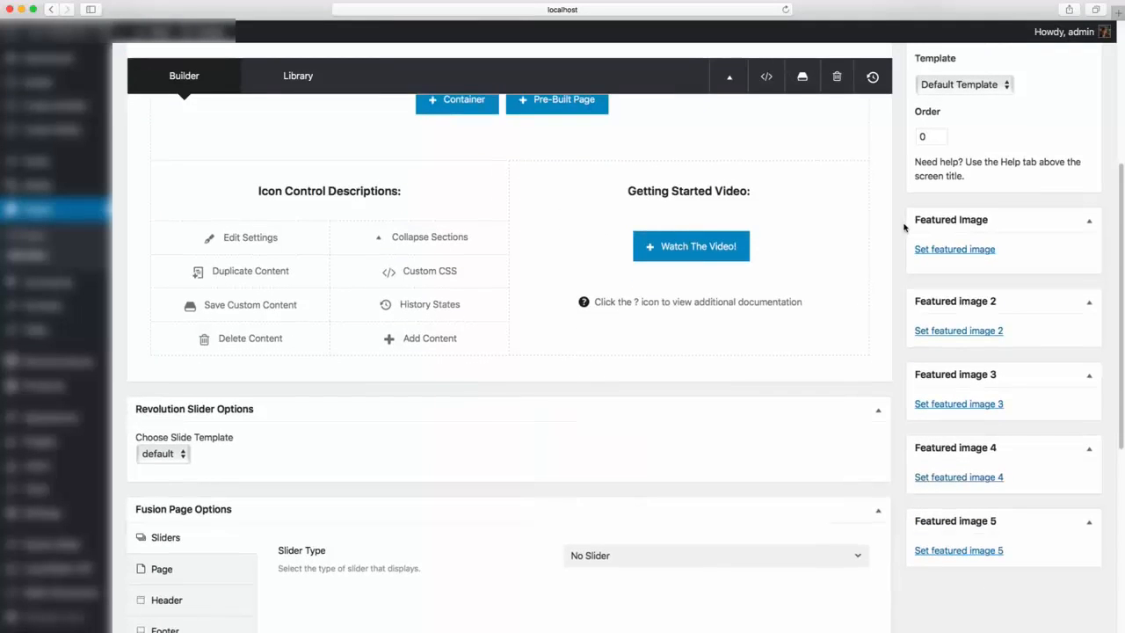
scroll(904, 228, "up", 4)
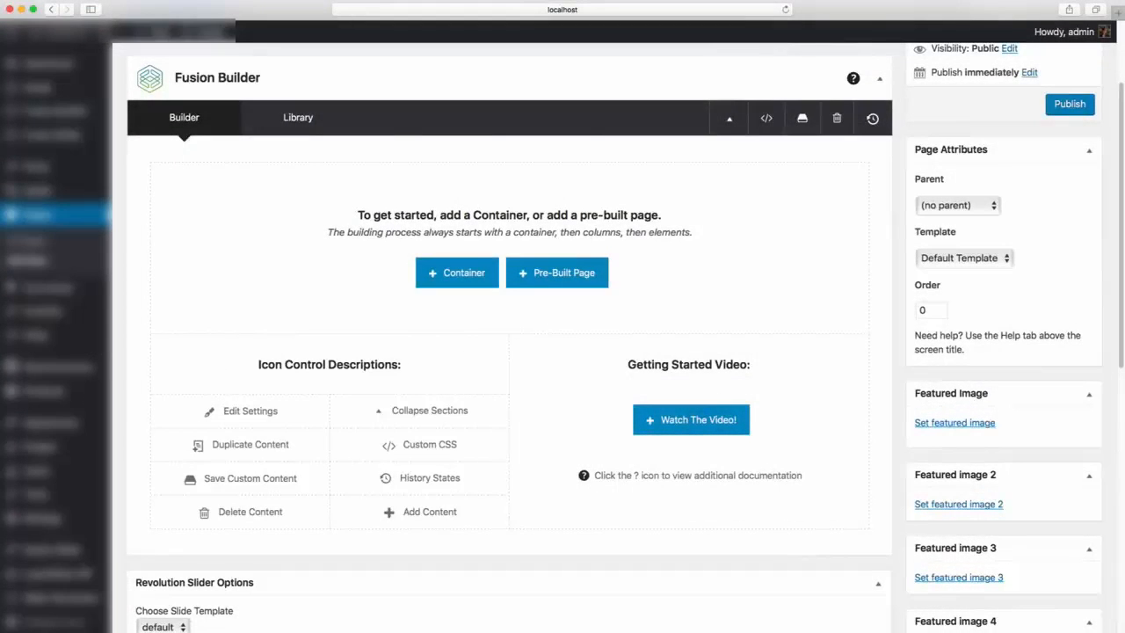
scroll(893, 181, "up", 3)
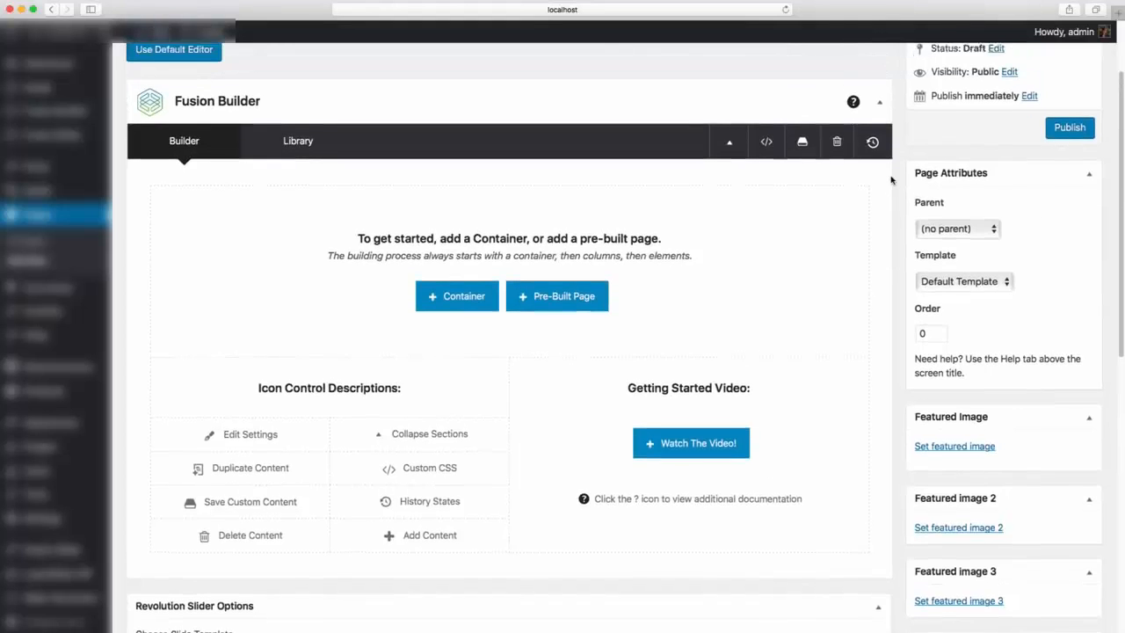
left_click(600, 98)
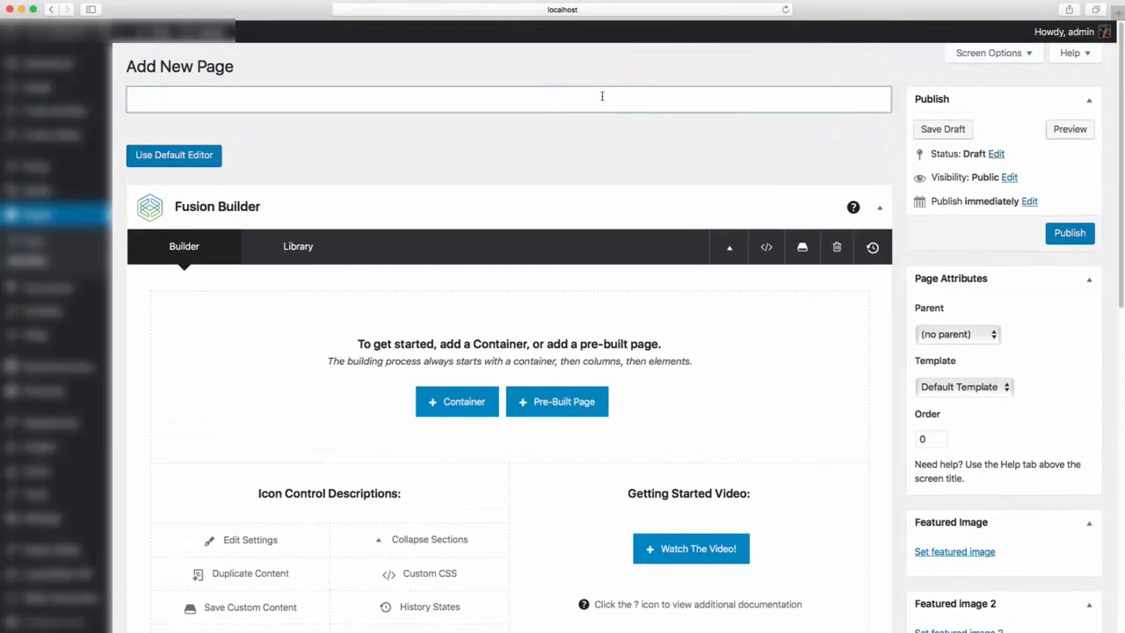
type("Fusion Builder")
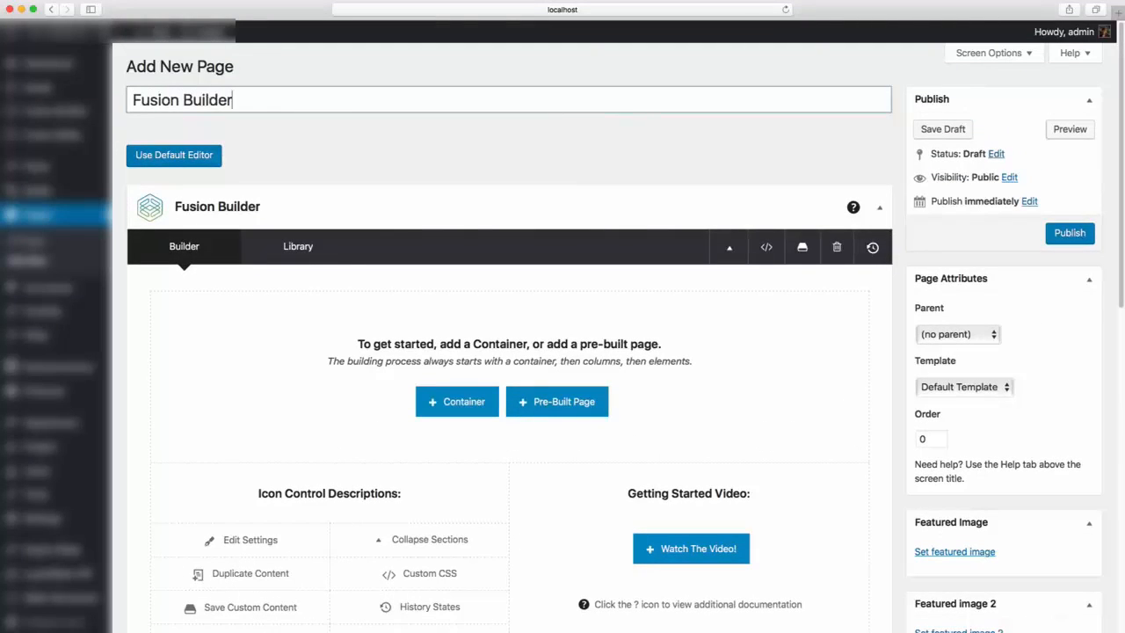
left_click(959, 386)
left_click(953, 403)
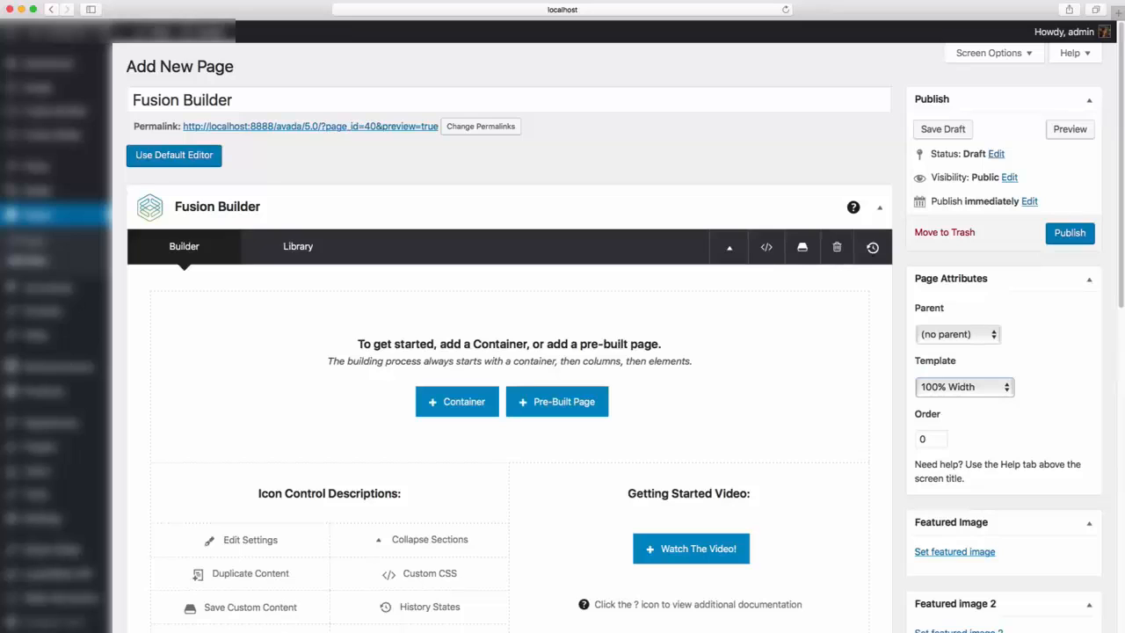
Insert a builder container with a single 1/1 column, after checking the available library containers.
left_click(872, 247)
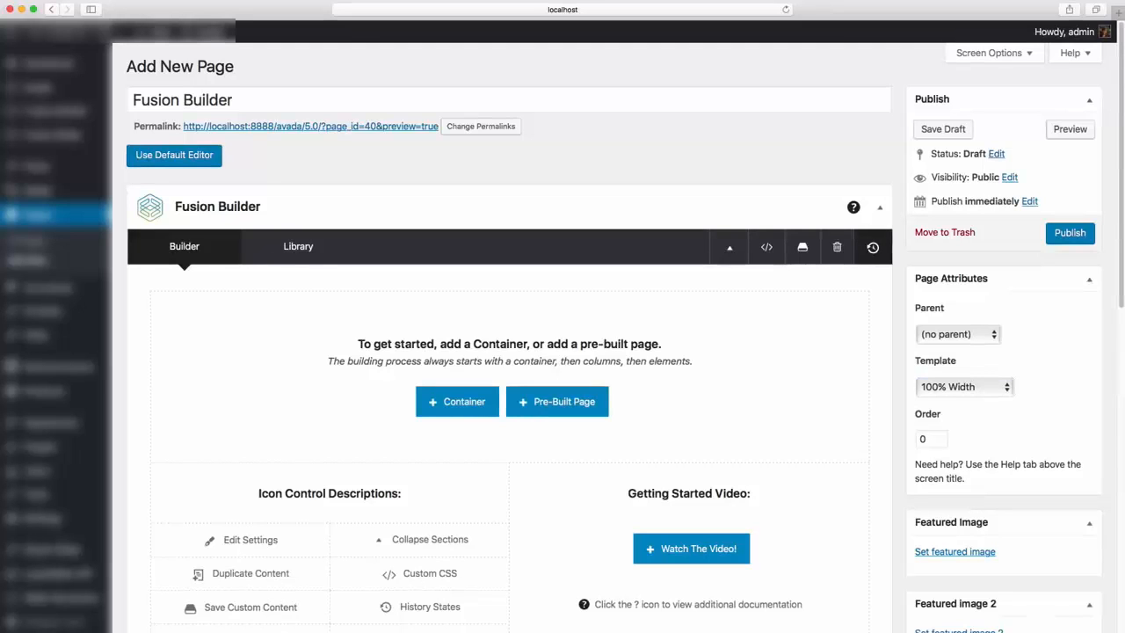
left_click(486, 397)
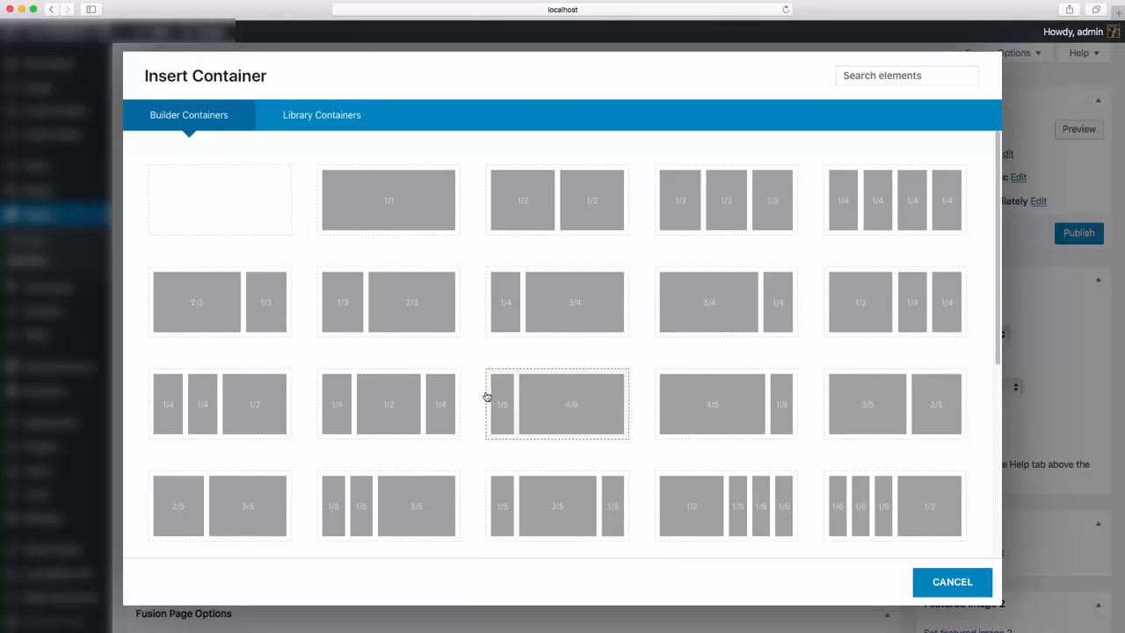
left_click(324, 120)
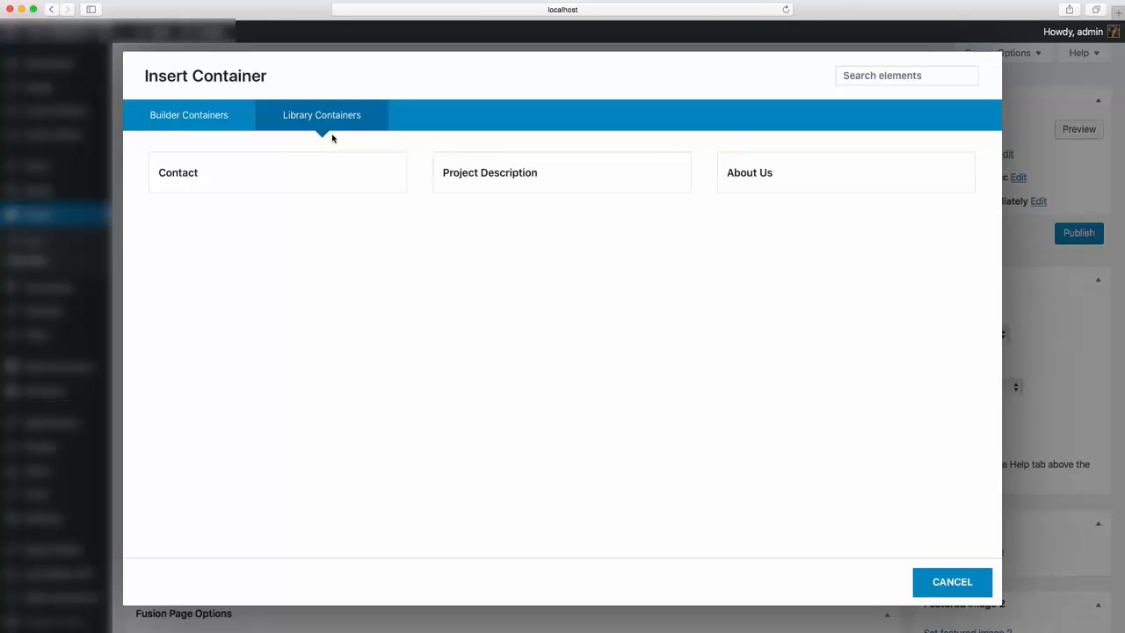
left_click(248, 119)
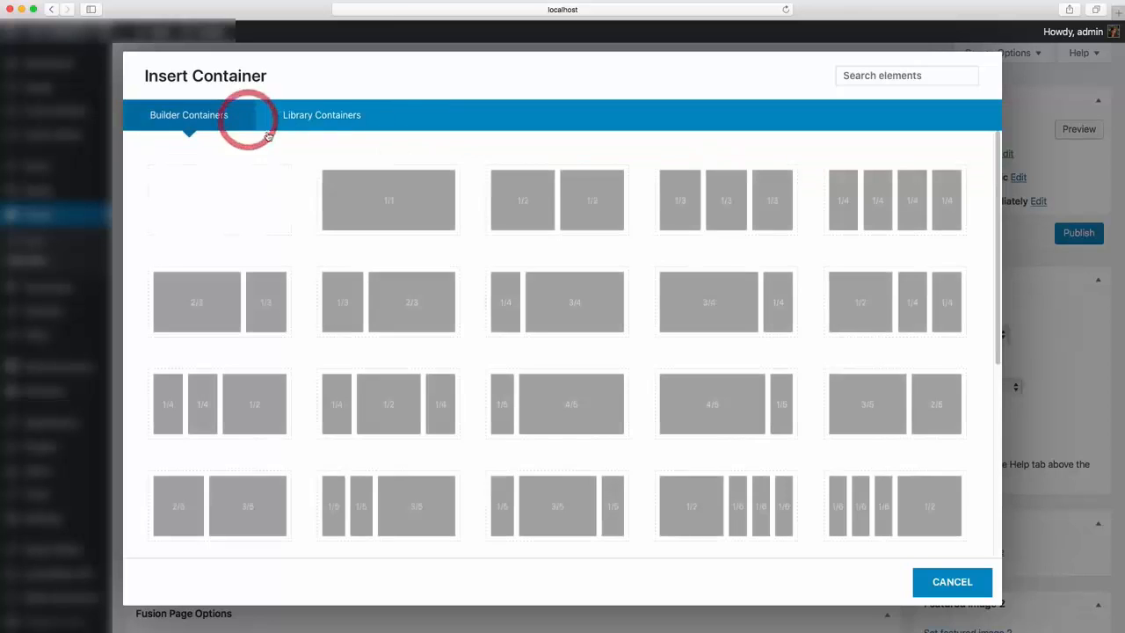
left_click(385, 205)
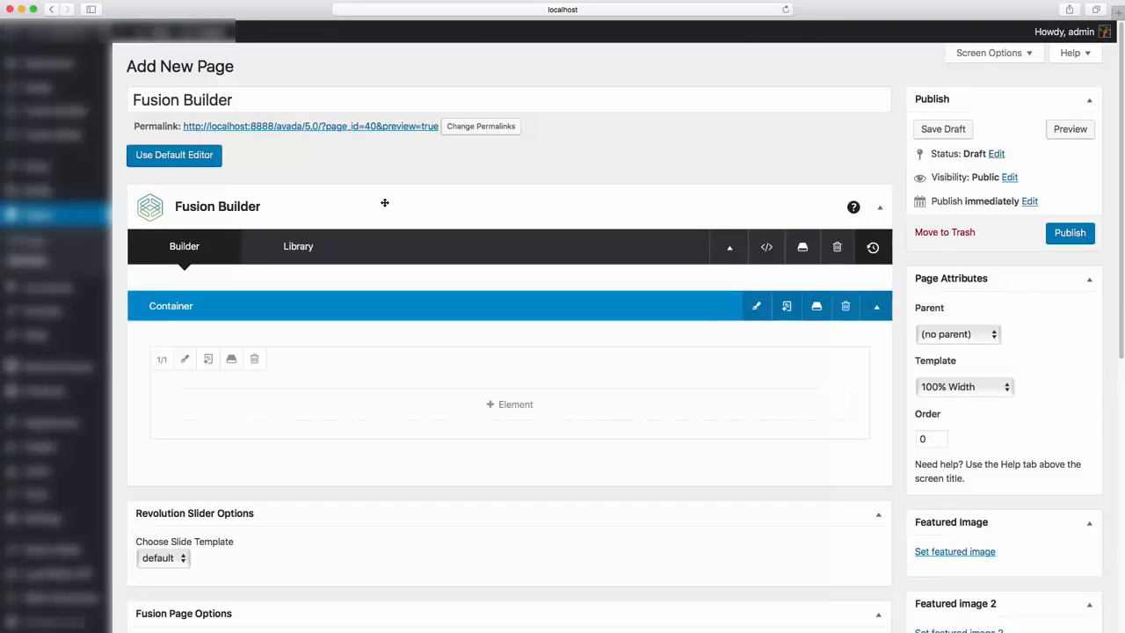
Look through the library elements and nested columns, and add an Image Frame element to the 1/1 column by searching for "image".
mouse_move(565, 326)
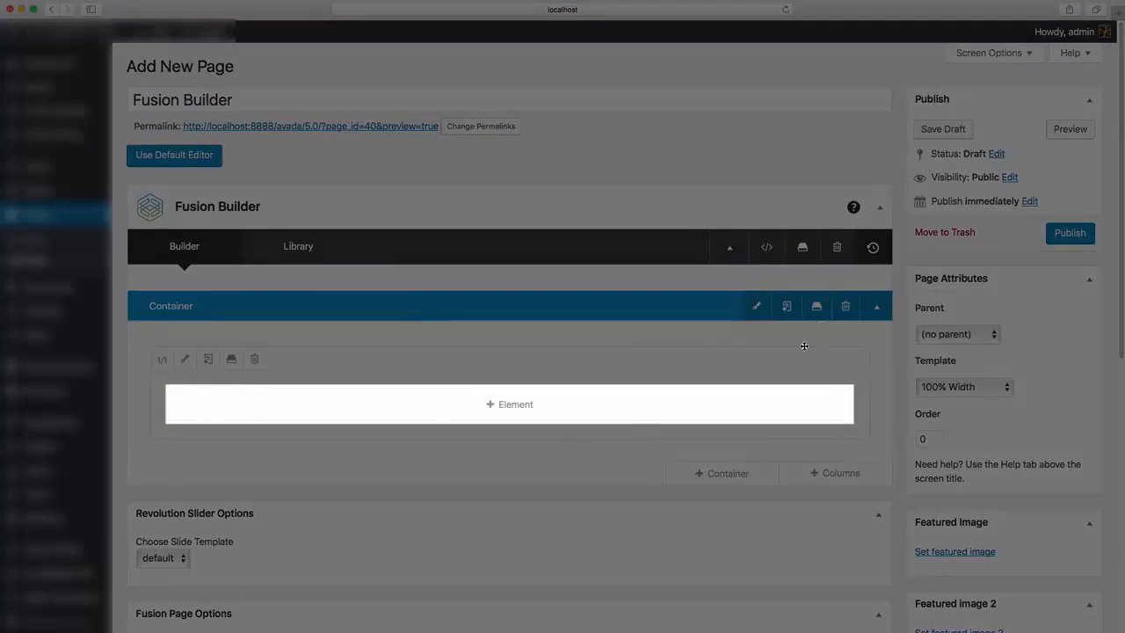
left_click(546, 410)
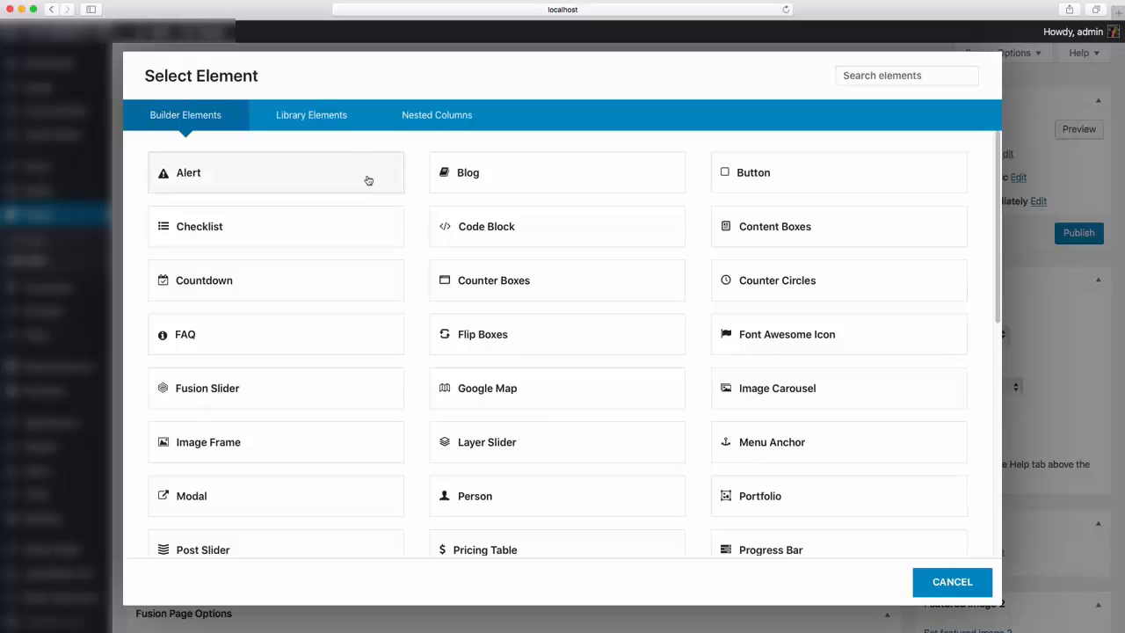
left_click(311, 116)
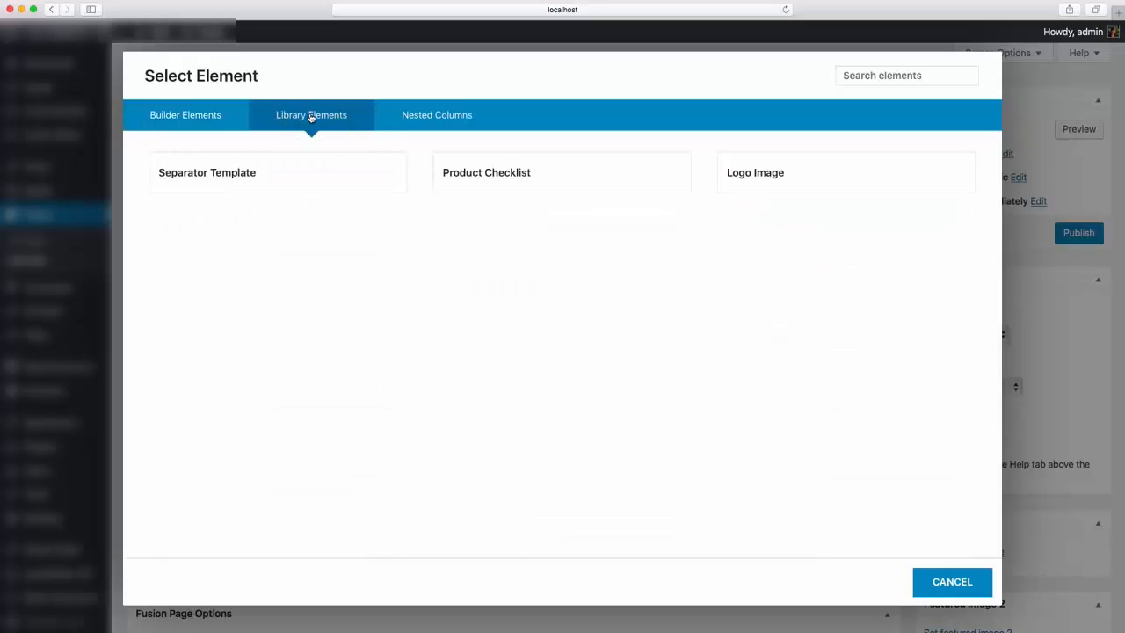
left_click(426, 116)
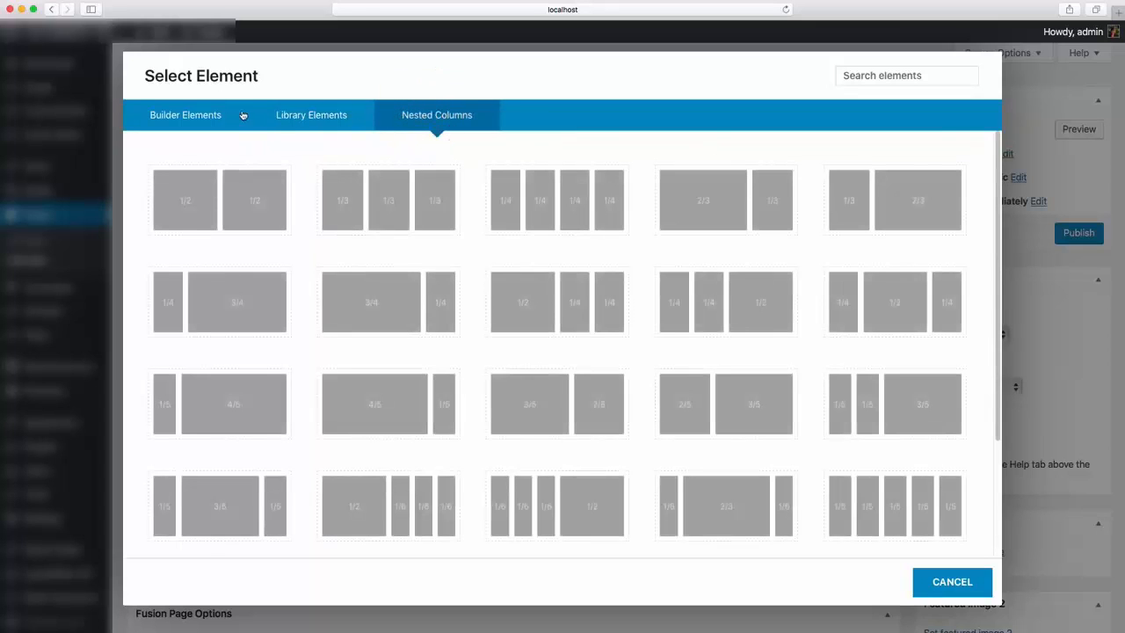
left_click(204, 117)
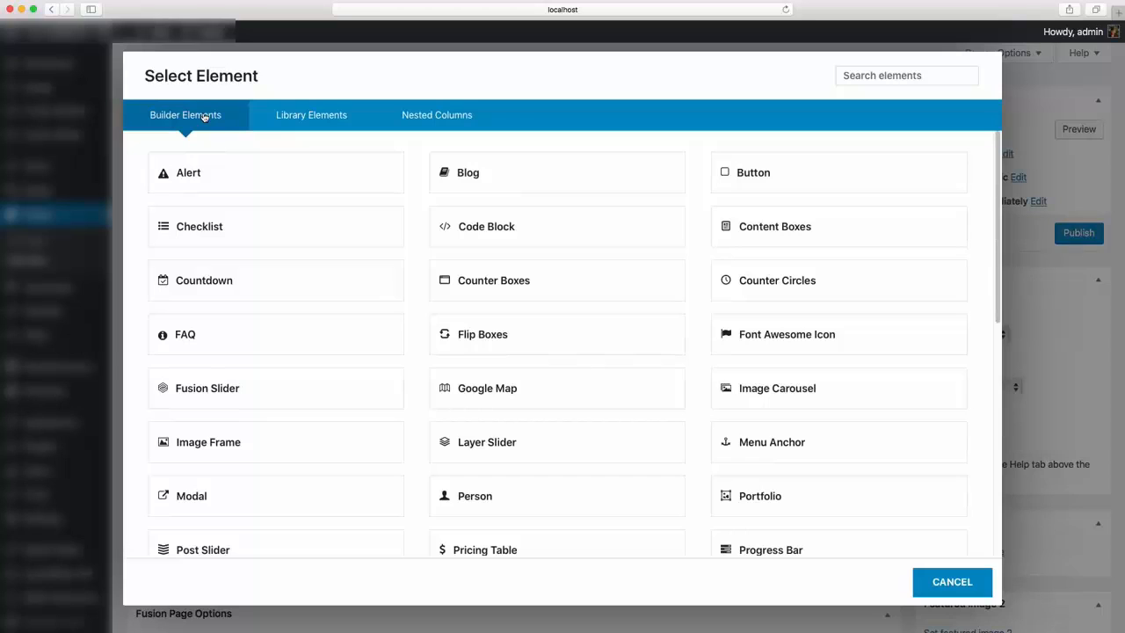
left_click(857, 76)
type("image")
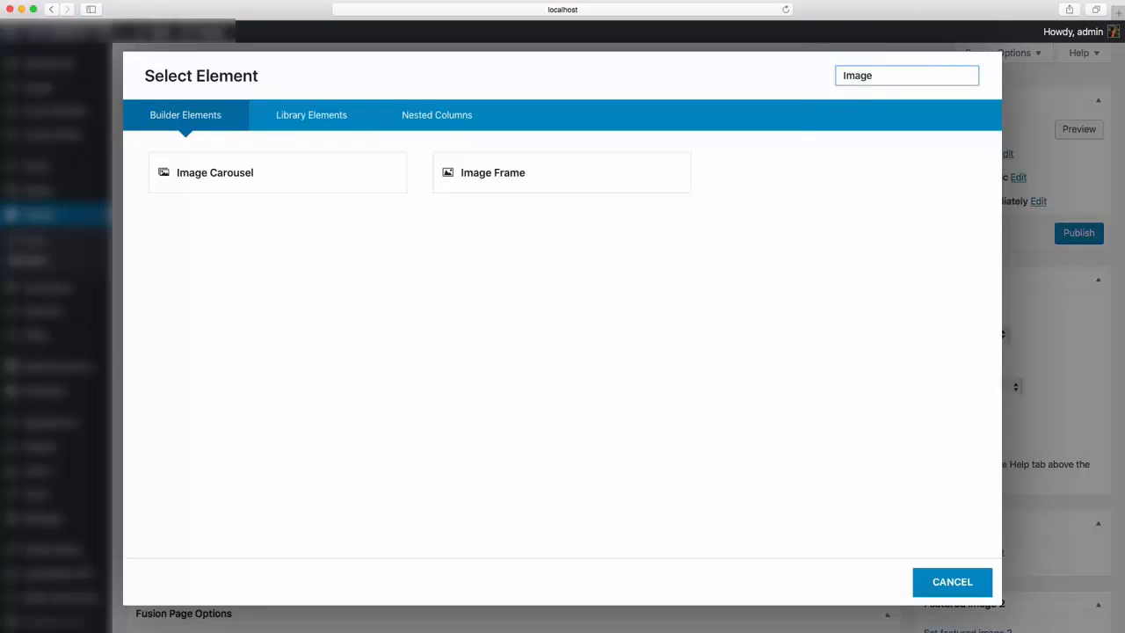
left_click(623, 168)
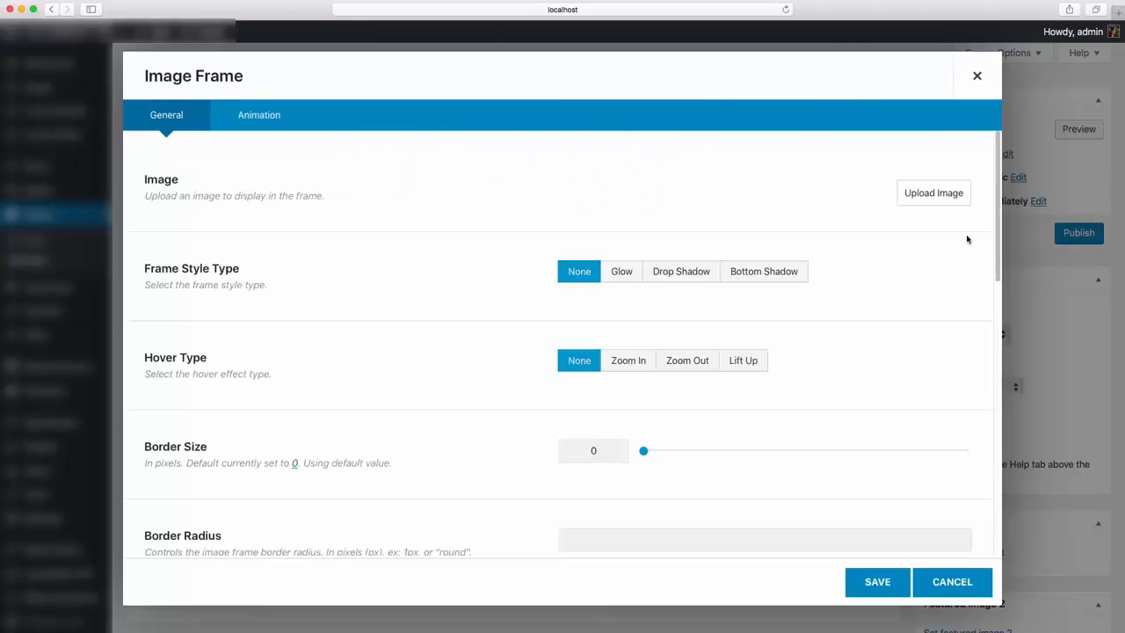
Set the image frame's picture to the hexagonal Fusion Builder logo, align it to Center, and save the element.
left_click(929, 197)
left_click(546, 195)
left_click(1026, 593)
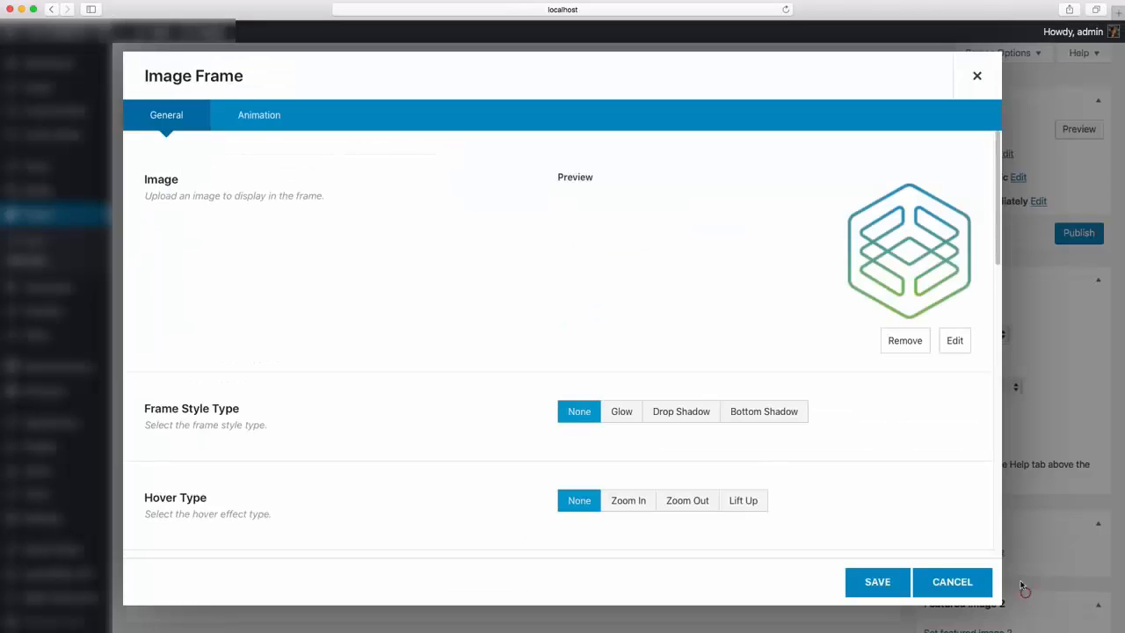
scroll(861, 485, "down", 5)
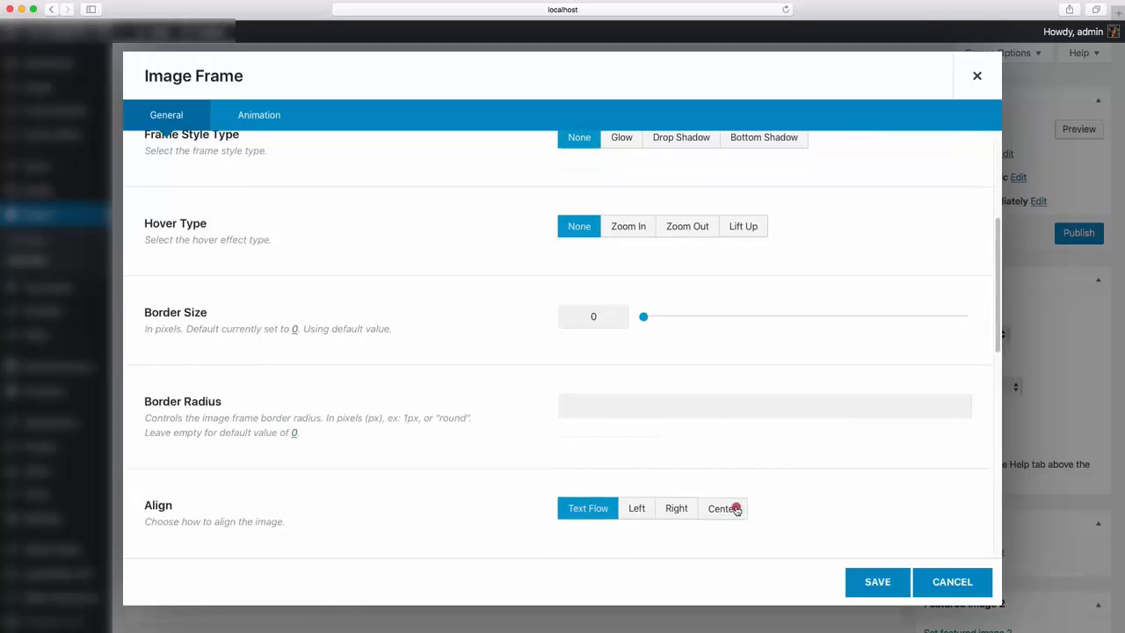
left_click(728, 508)
left_click(905, 581)
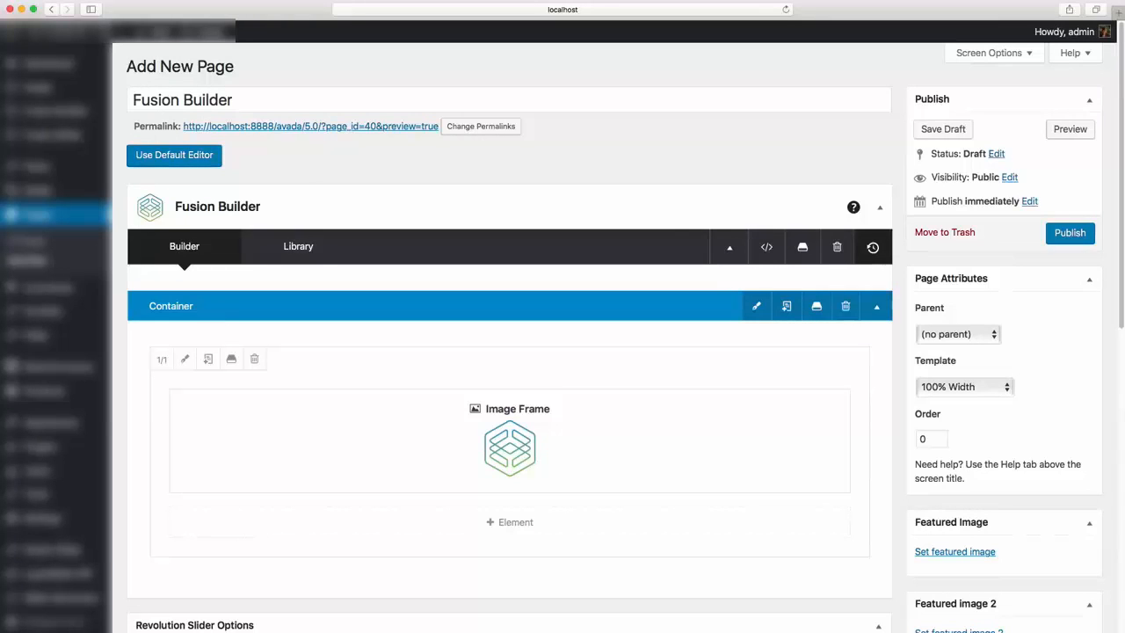
Resize the column containing the image frame to 2/3 width.
mouse_move(824, 440)
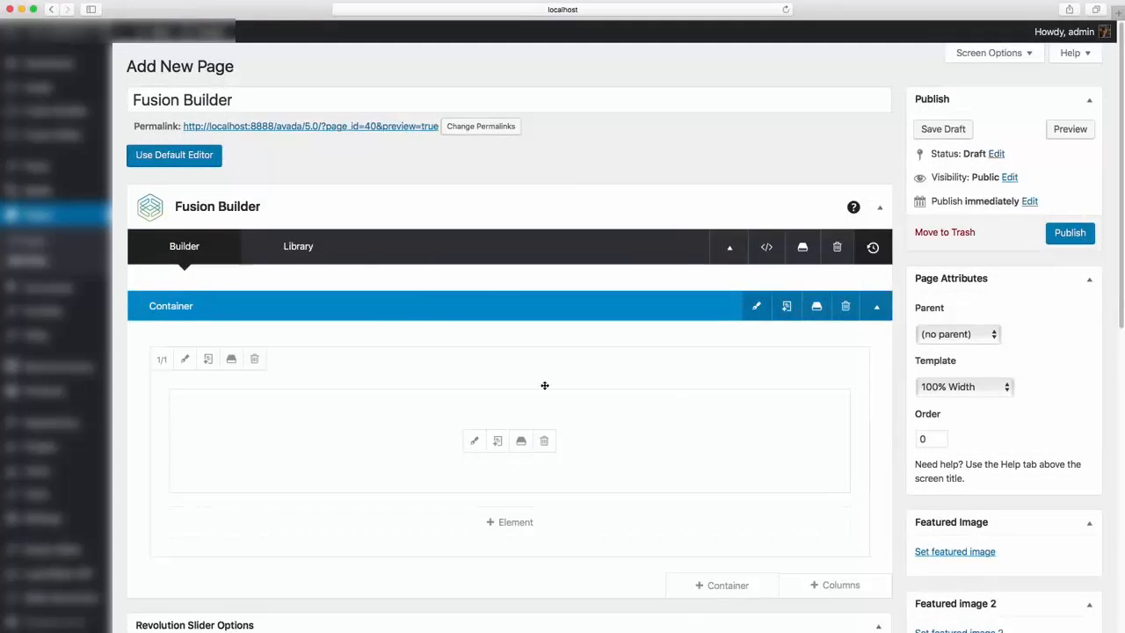
left_click(163, 359)
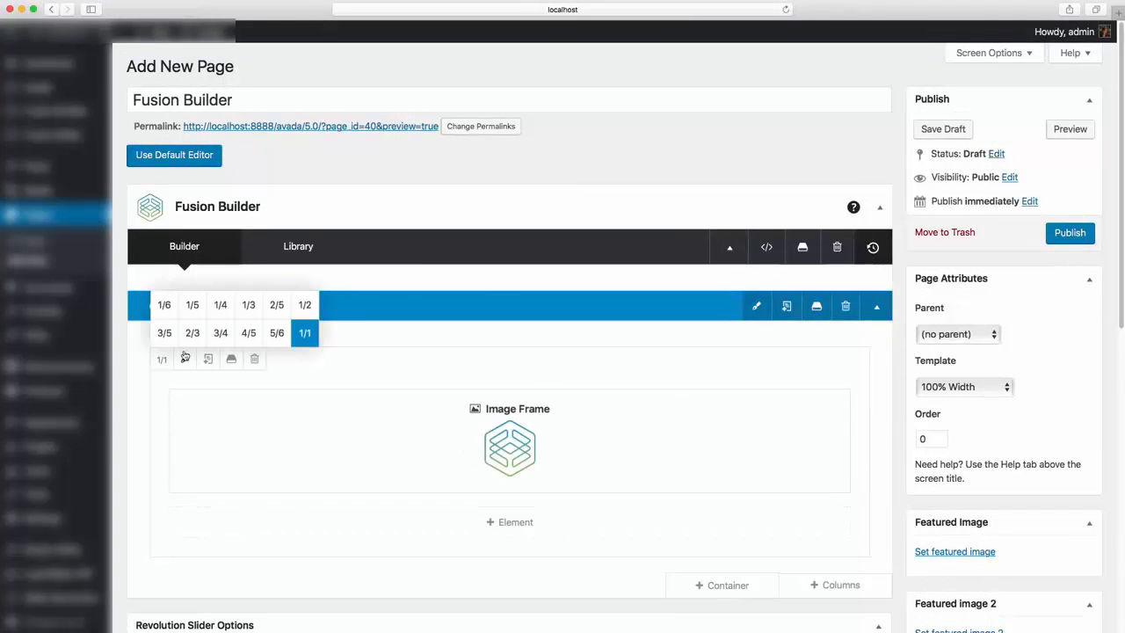
left_click(192, 333)
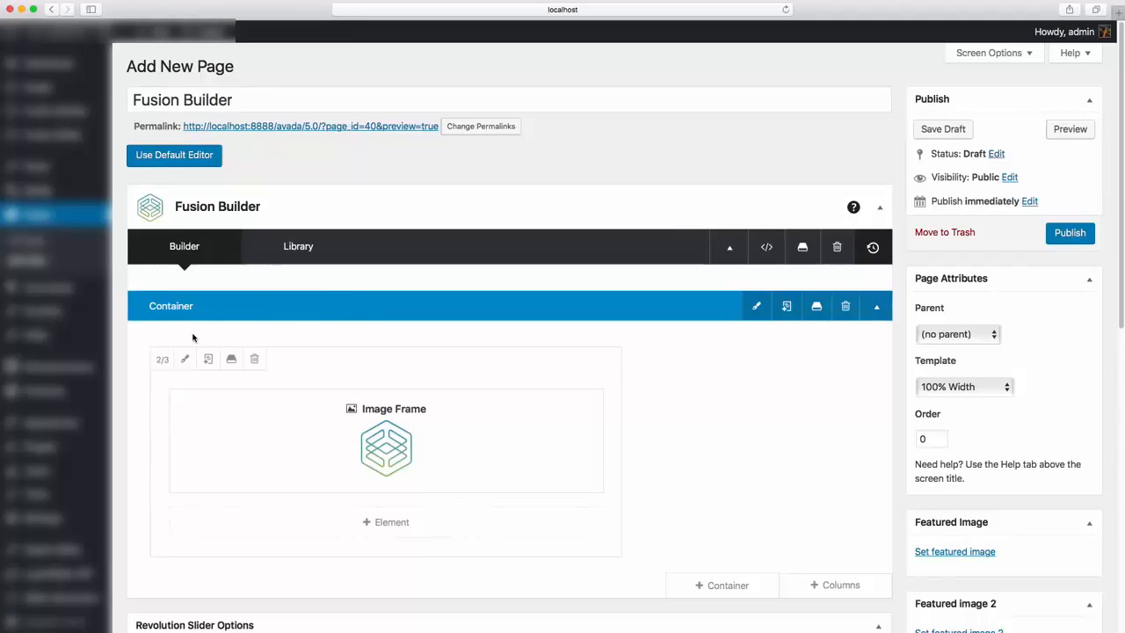
Clone the 2/3 column with its image frame and resize the copy to 1/3.
left_click(208, 360)
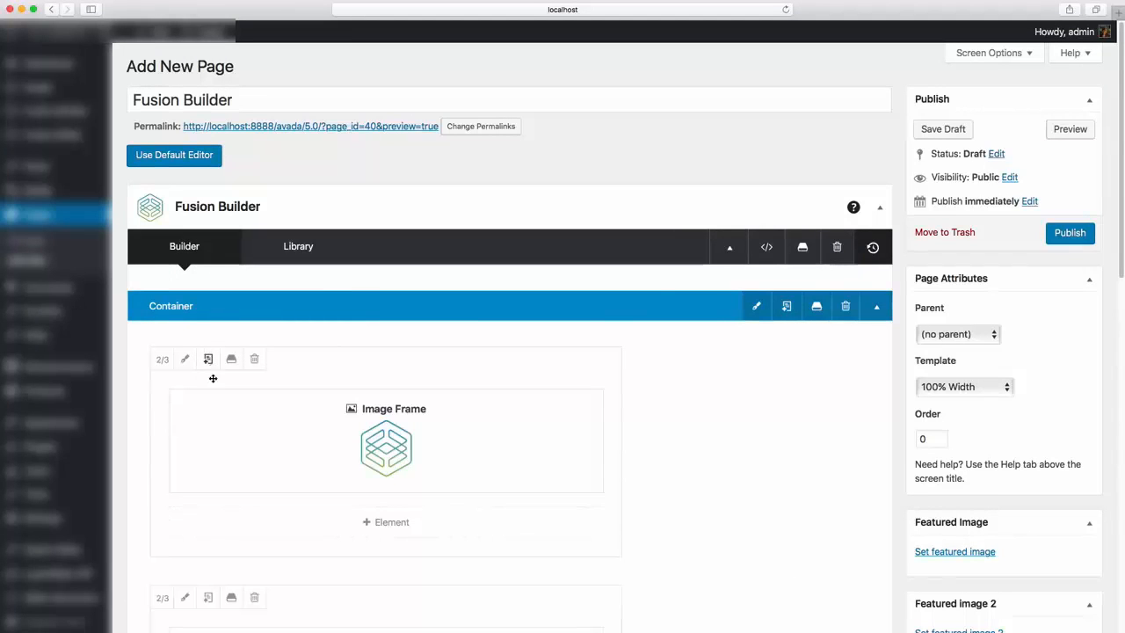
left_click(163, 597)
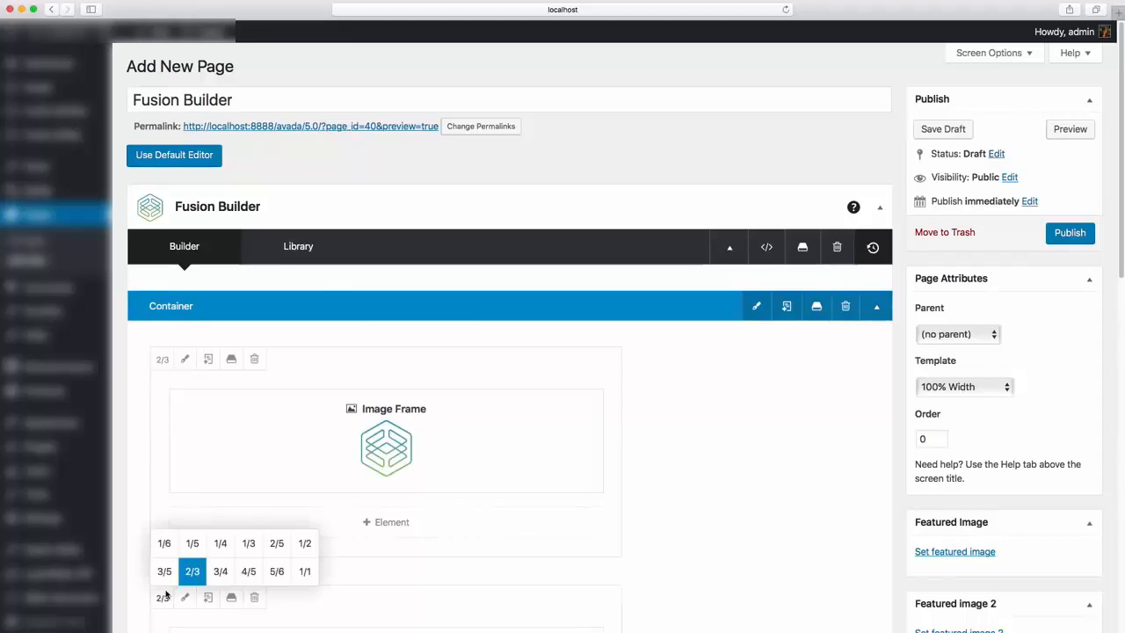
left_click(249, 549)
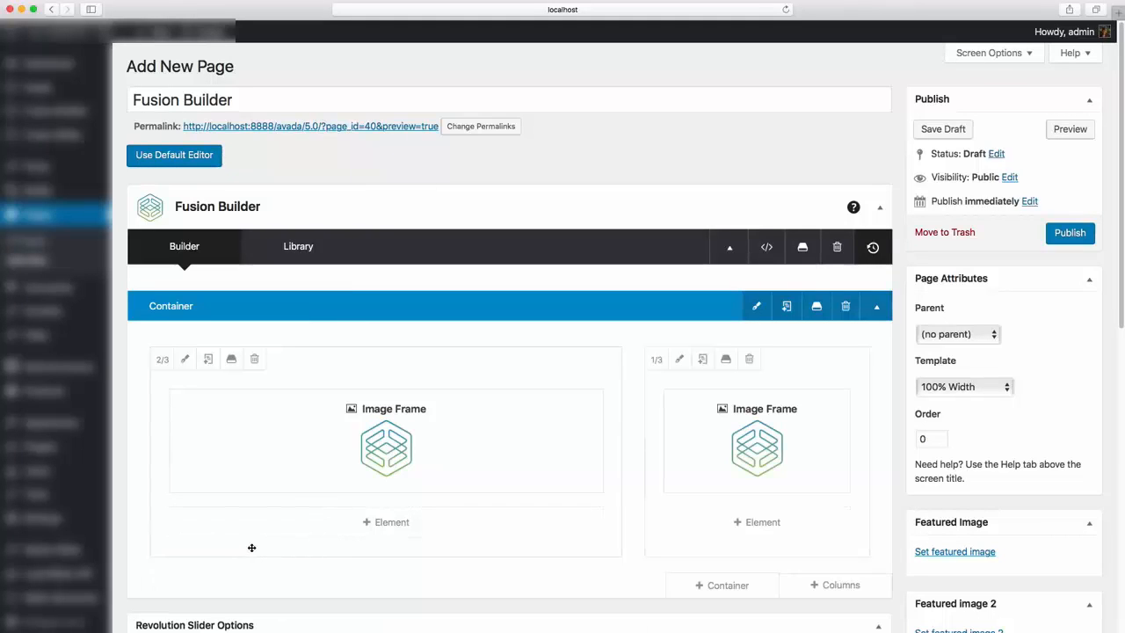
Revert the layout to the "Added Image Frame Element" history state.
mouse_move(872, 247)
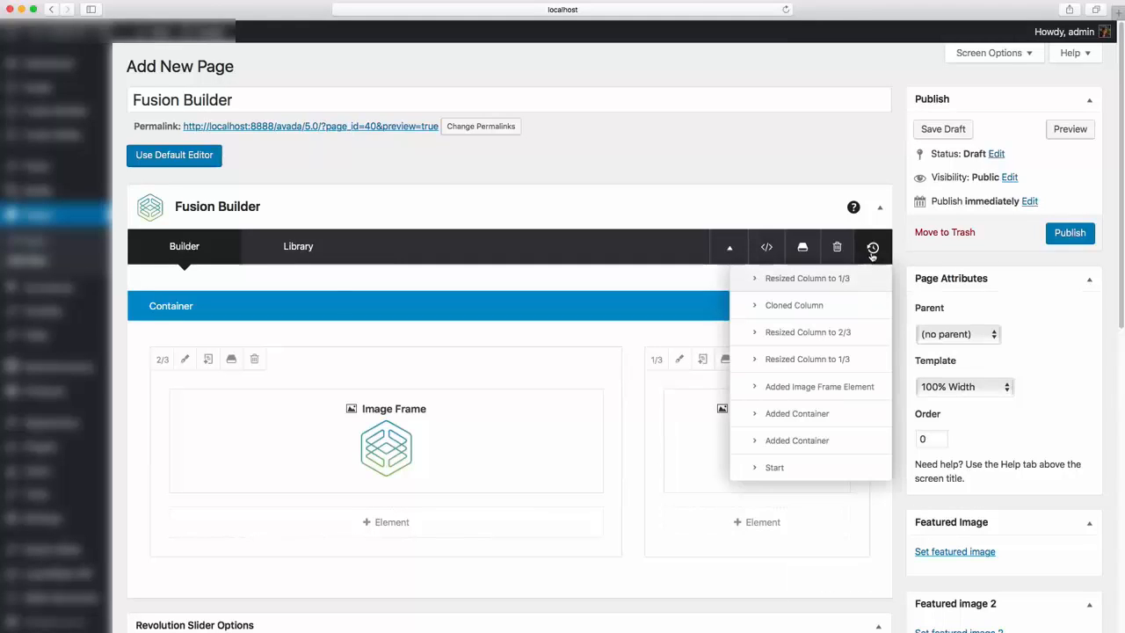
left_click(831, 386)
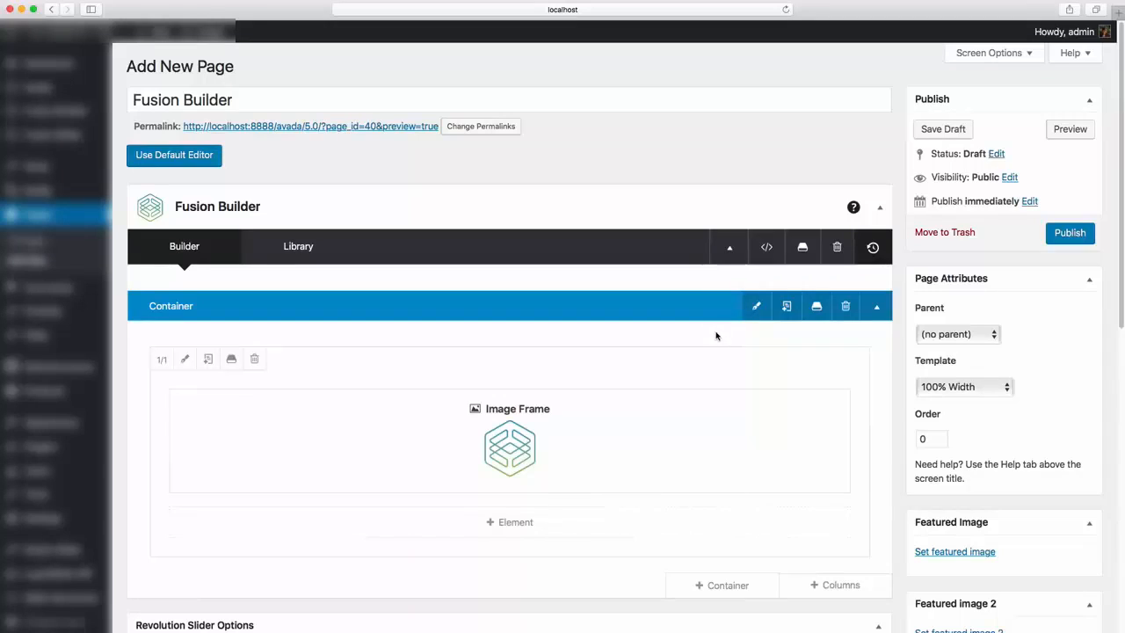
Rename the container as "Hero Container".
left_click(171, 304)
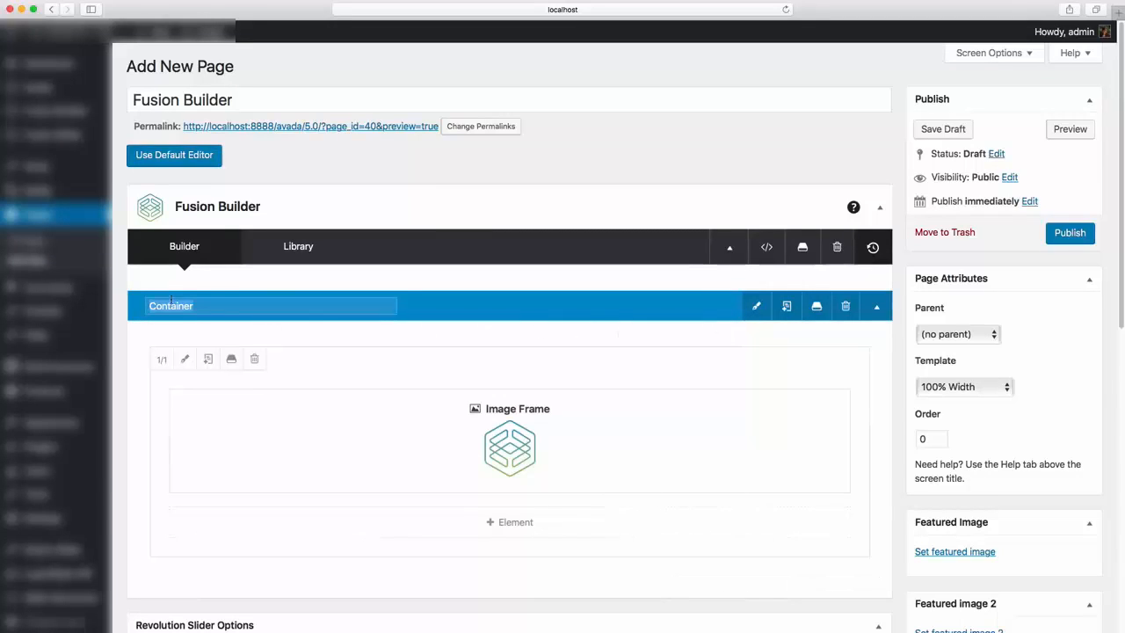
type("Hero Container")
left_click(351, 323)
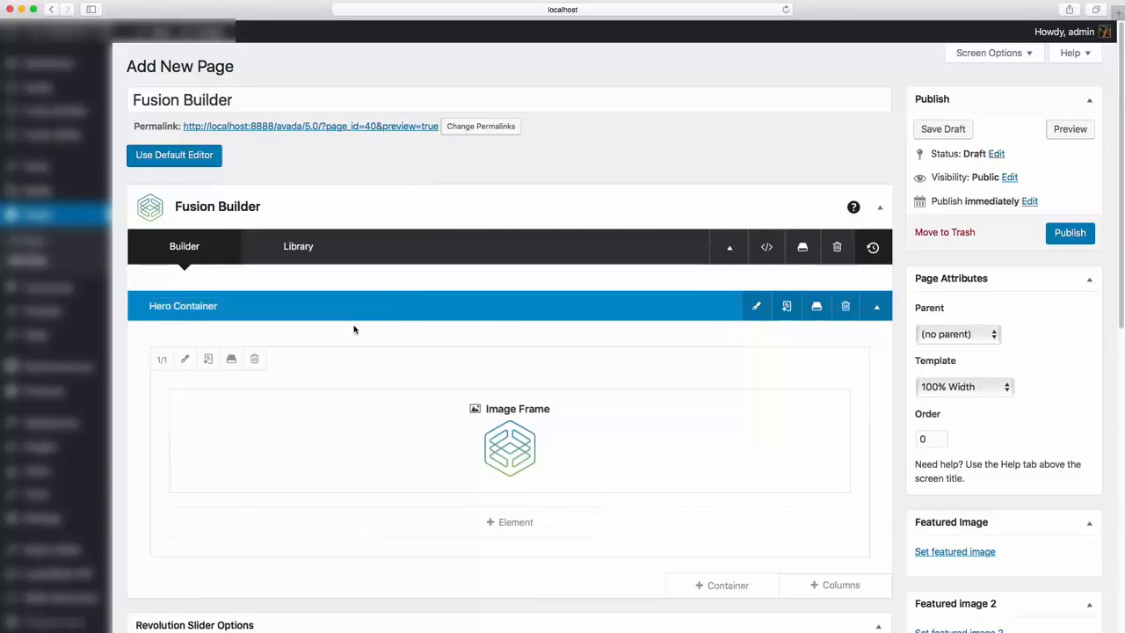
Collapse and re-expand the Hero Container on its own, and do the same for all containers at once.
left_click(877, 307)
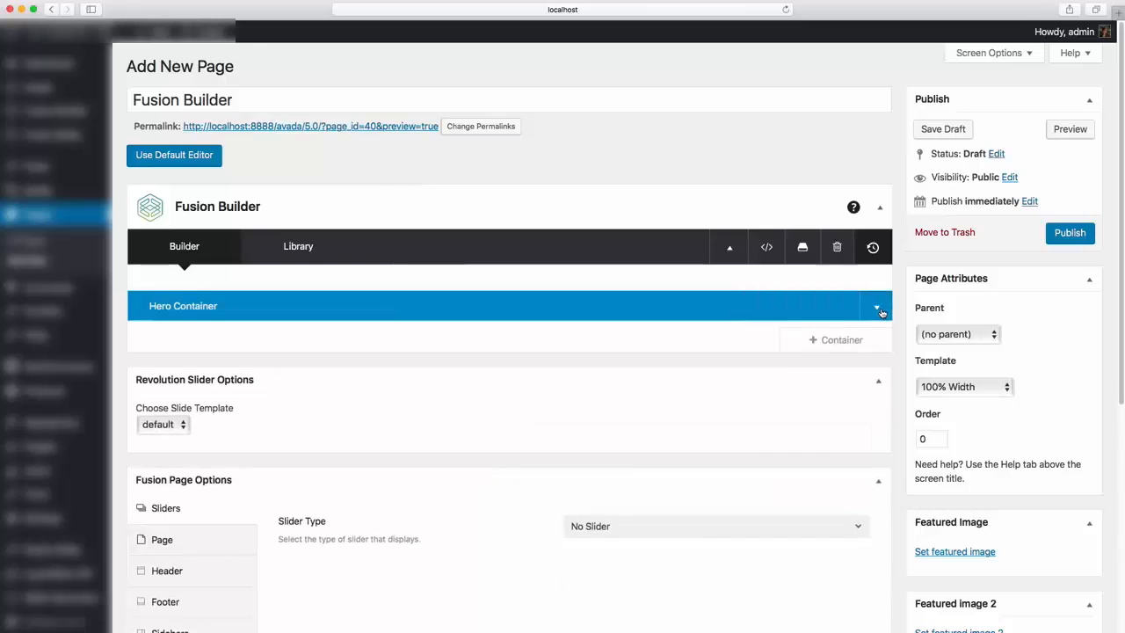
left_click(877, 308)
left_click(729, 247)
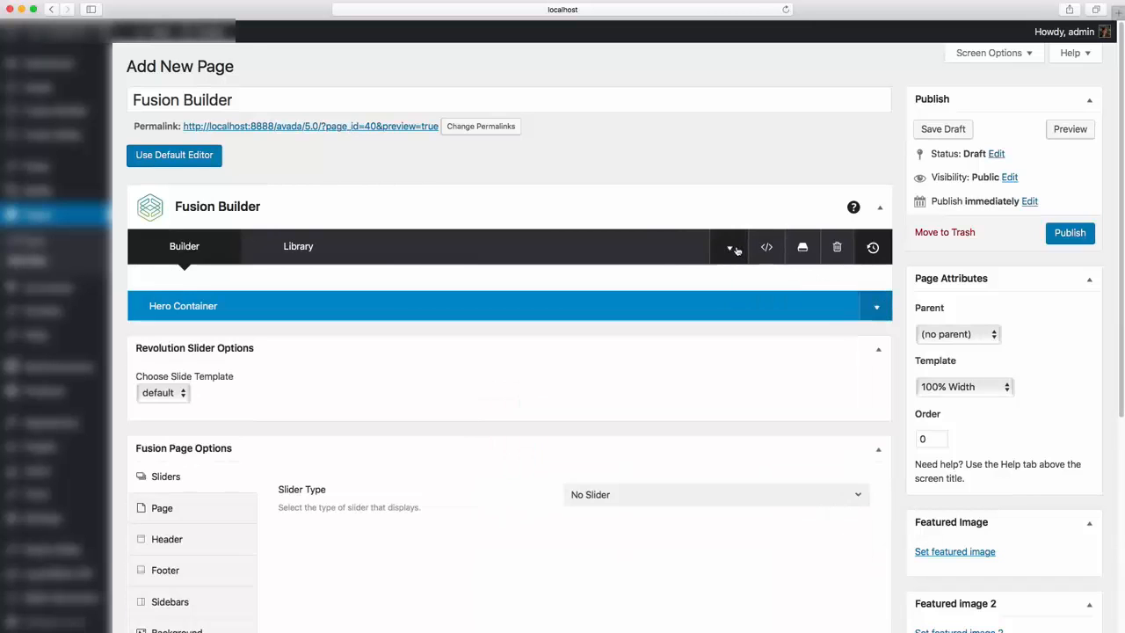
left_click(732, 248)
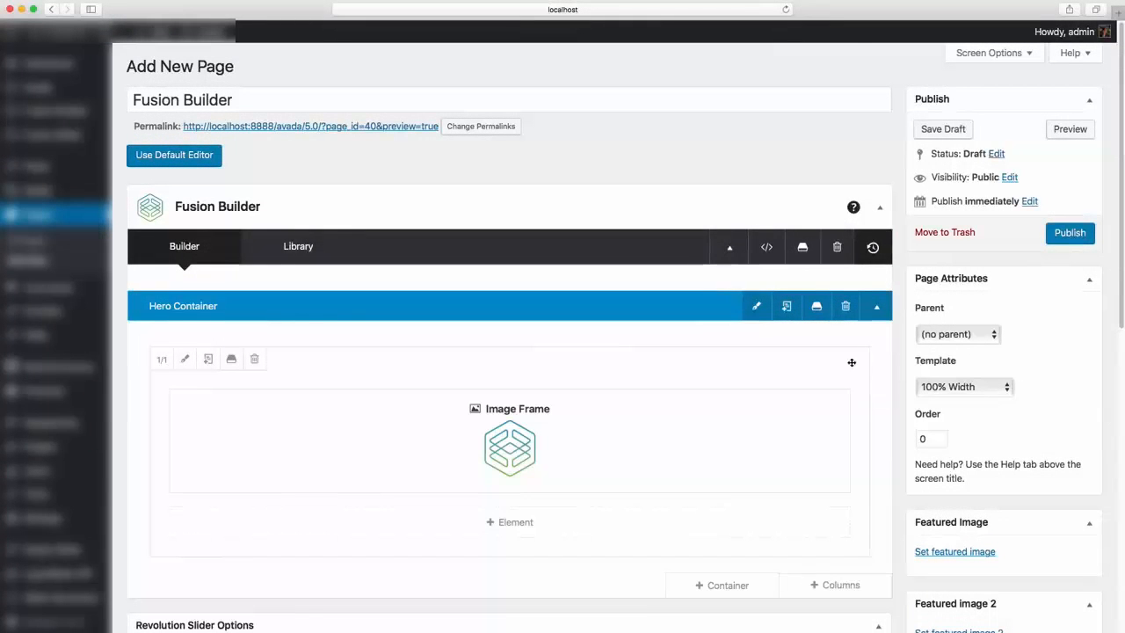
Save the container to the library as "Hero Container", and open and close its settings.
left_click(818, 306)
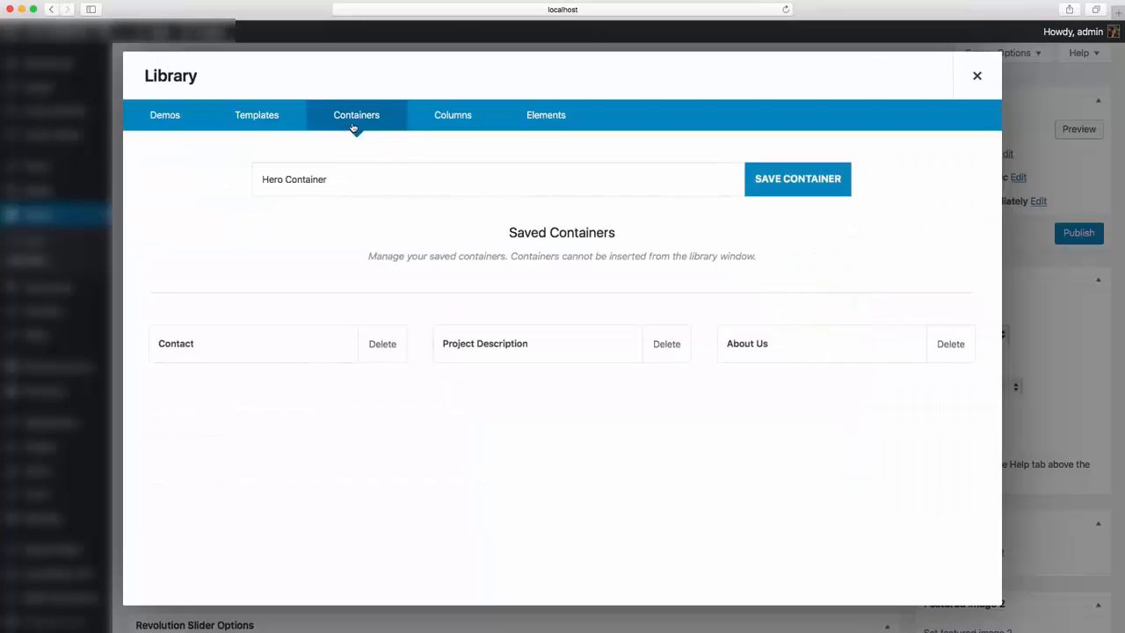
left_click(767, 179)
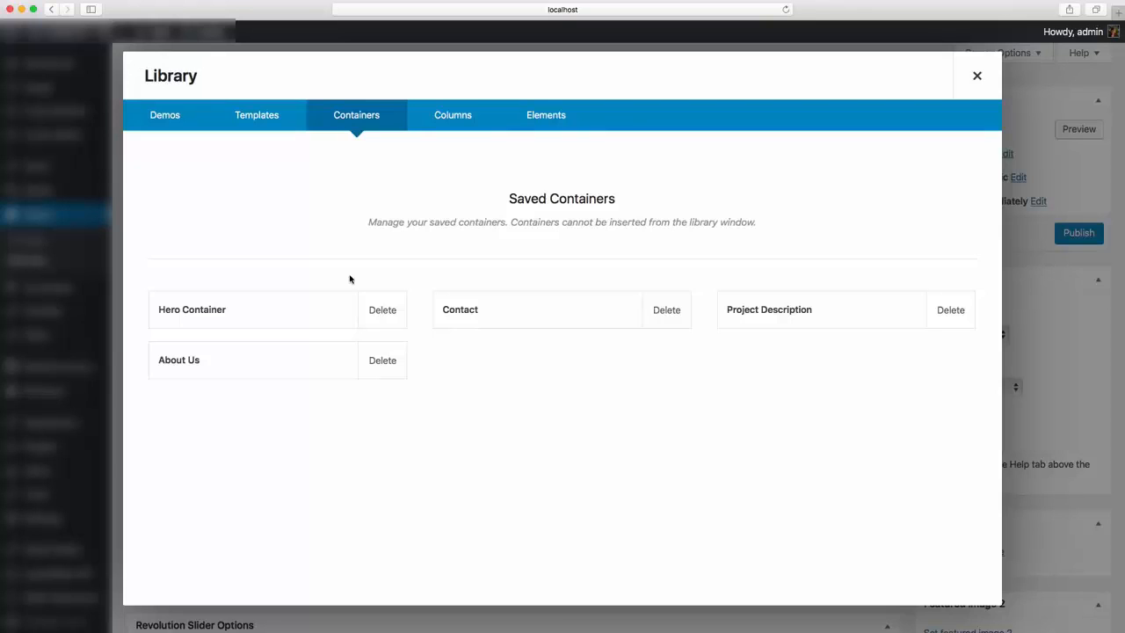
left_click(967, 79)
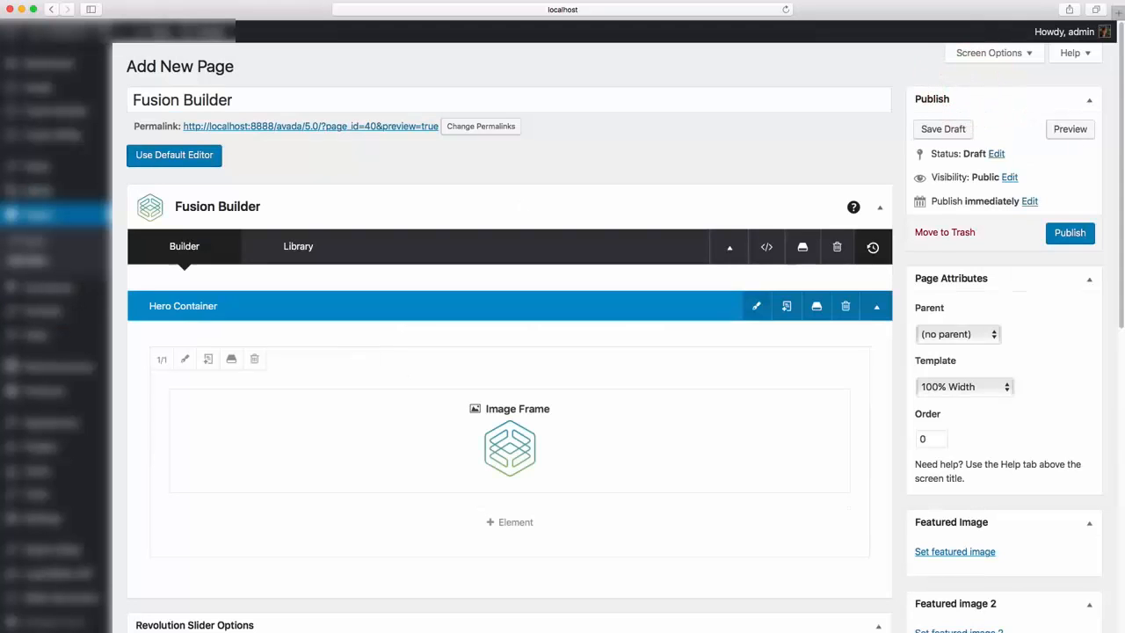
left_click(757, 305)
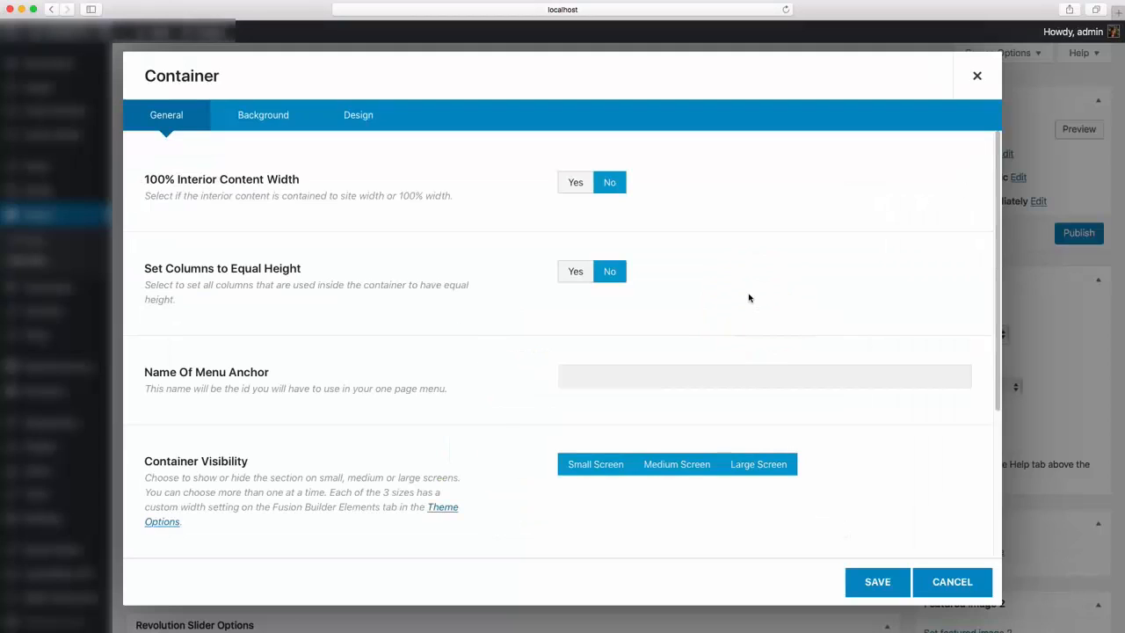
key("Escape")
Add a Text Block element reading "The Fusion Builder" and "Visually Drag & Drop Content To Build Beautiful Pages".
left_click(698, 526)
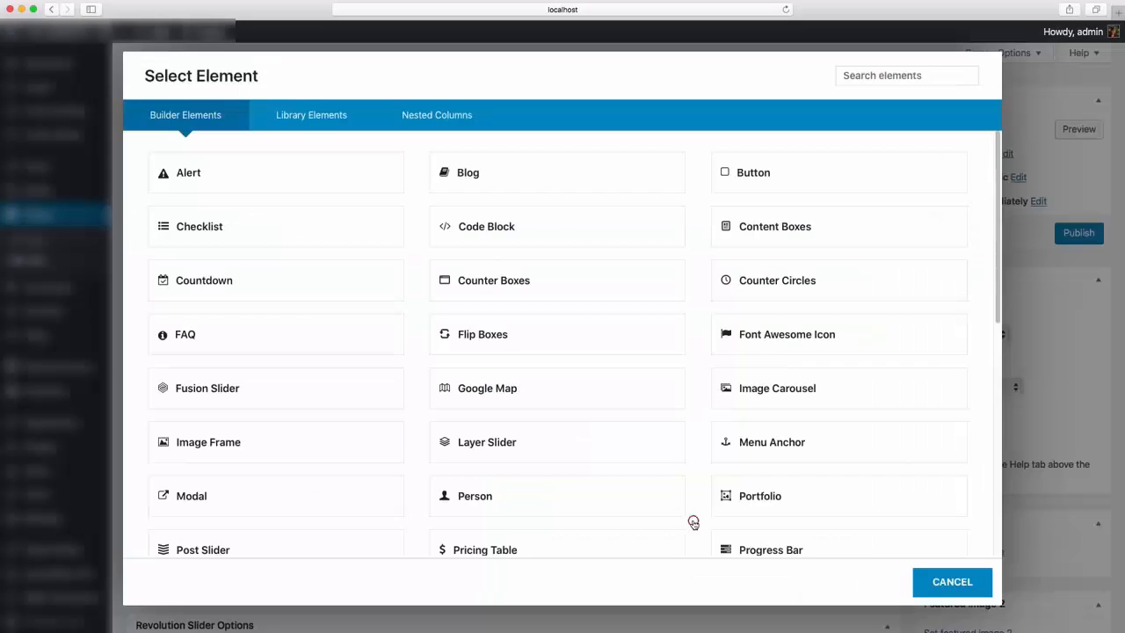
left_click(851, 78)
type("text")
left_click(386, 167)
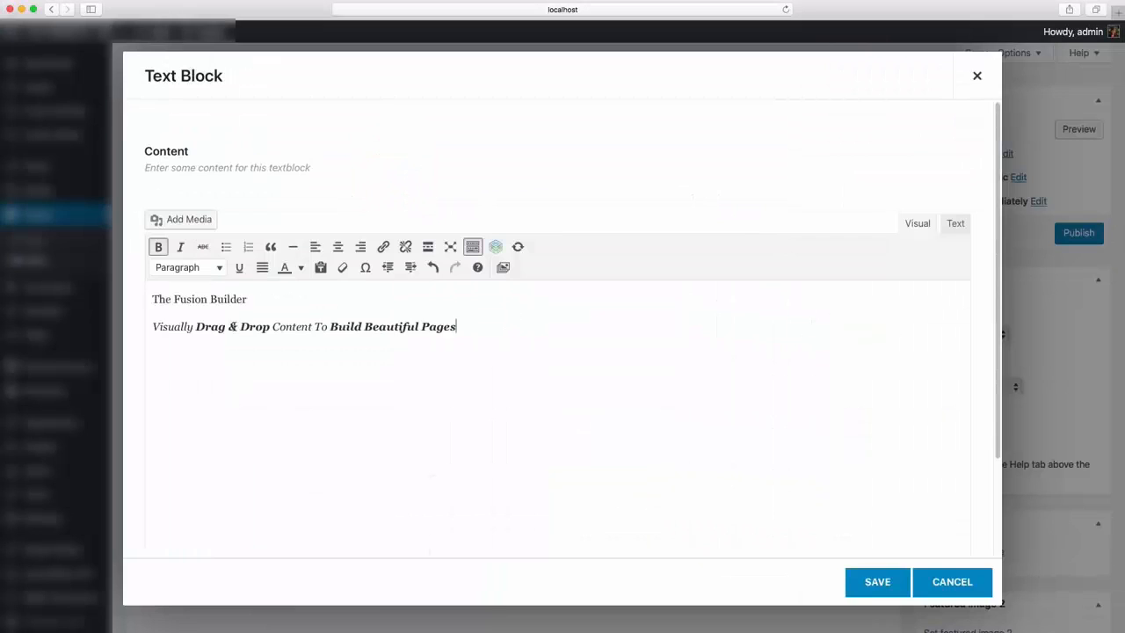
Format "The Fusion Builder" as Heading 1 and the line beneath it as a smaller heading.
left_click_drag(248, 299, 151, 297)
left_click(179, 267)
left_click(219, 322)
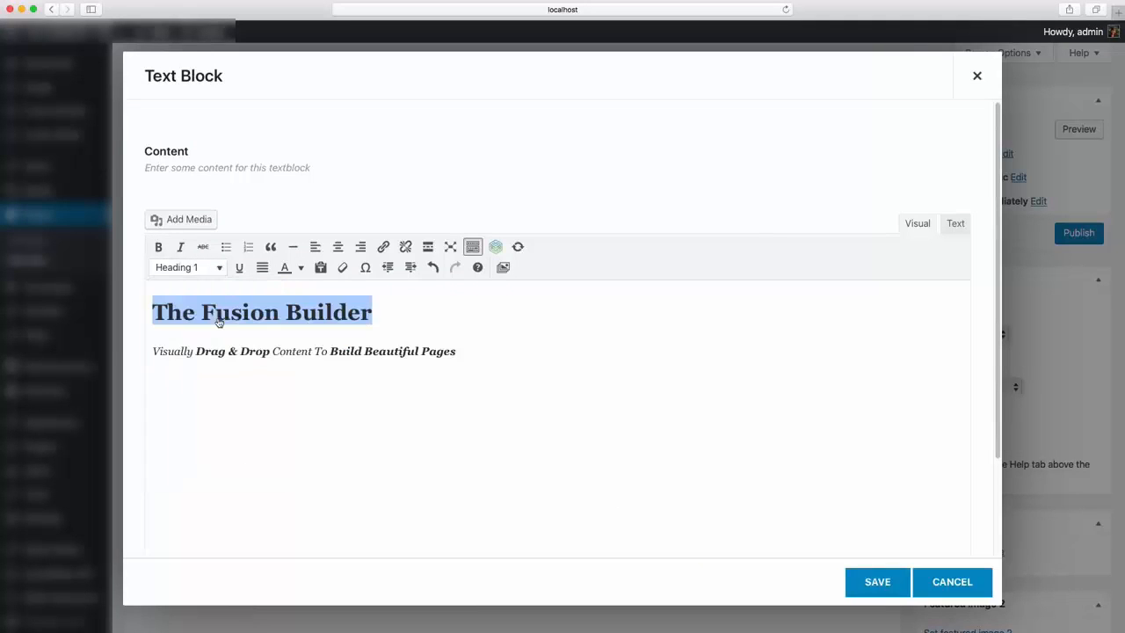
left_click_drag(502, 358, 132, 358)
left_click(180, 267)
left_click(208, 352)
Centre both heading lines and save the text block.
key("super+a")
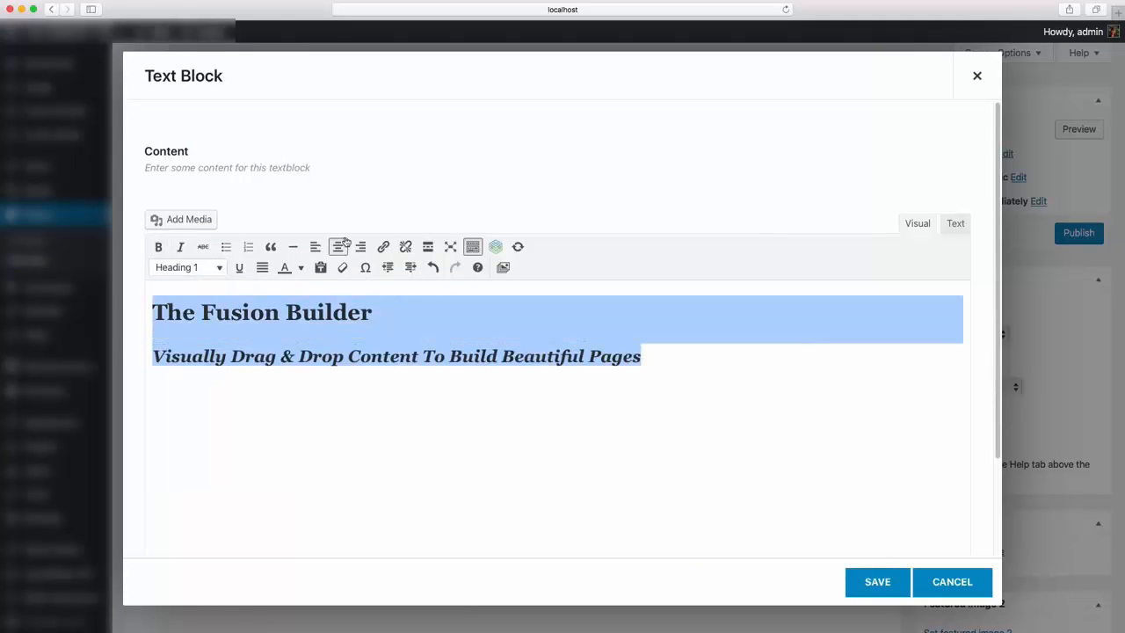
left_click(346, 244)
left_click(877, 581)
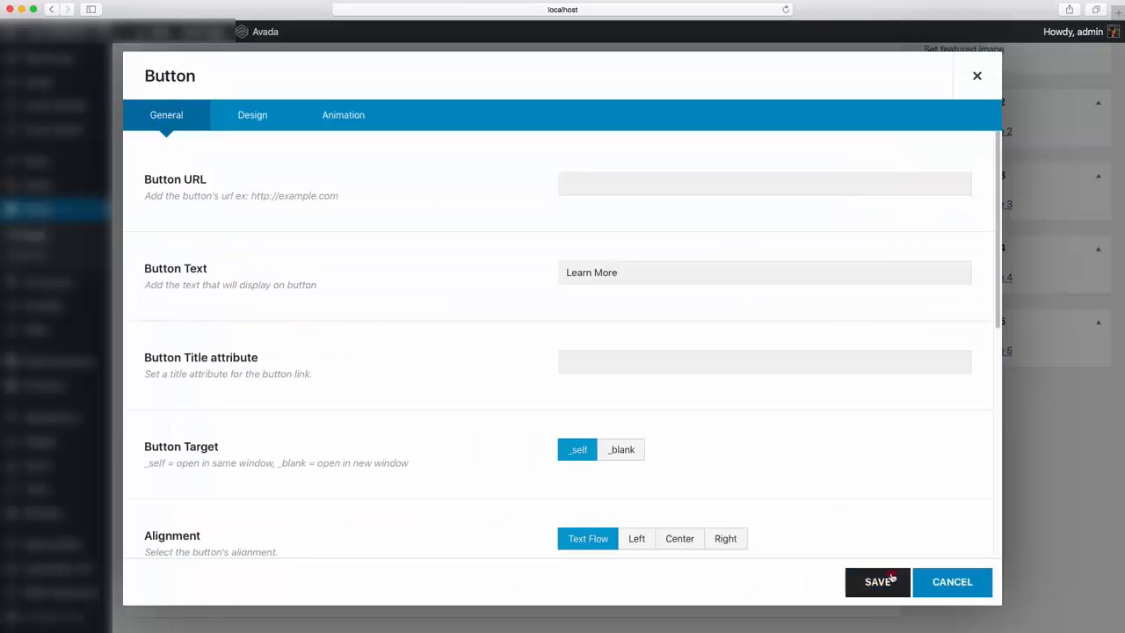
Save the button element with the text "Learn More".
left_click(890, 577)
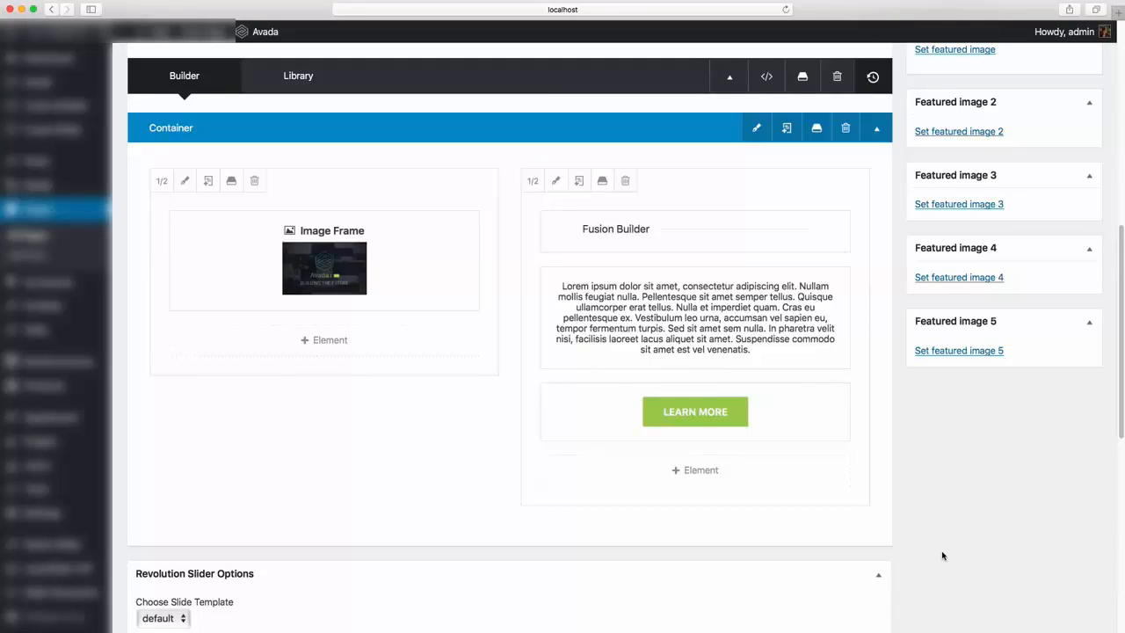
Swap the two 1/2 columns and swap them back, and try to move the "Fusion Builder" title below the text block.
left_click_drag(746, 232, 384, 183)
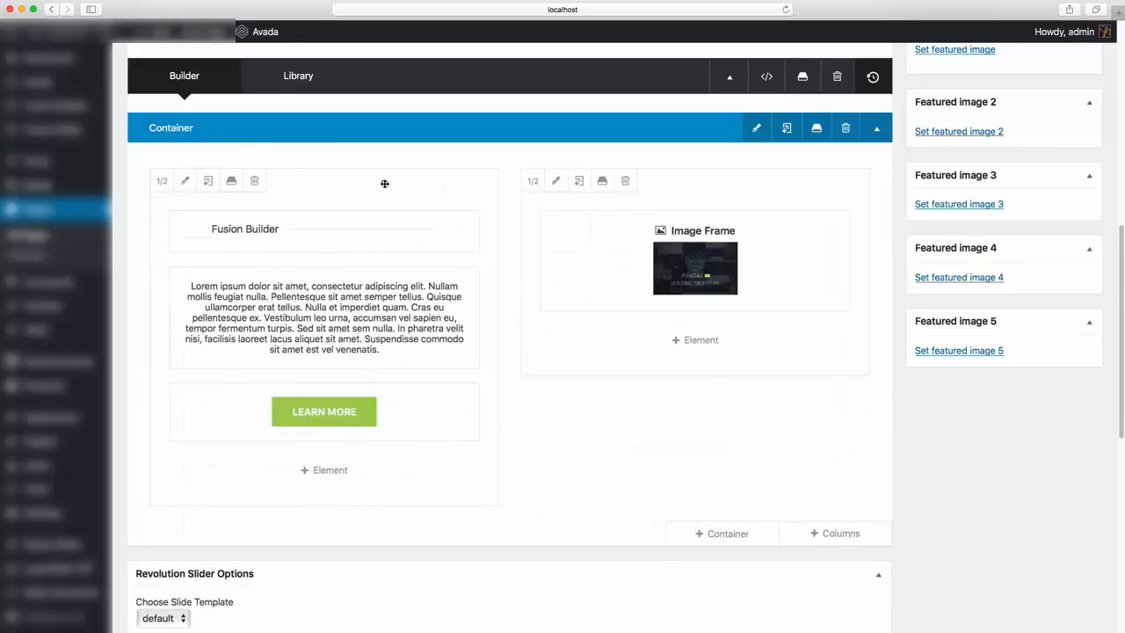
left_click_drag(673, 181, 316, 176)
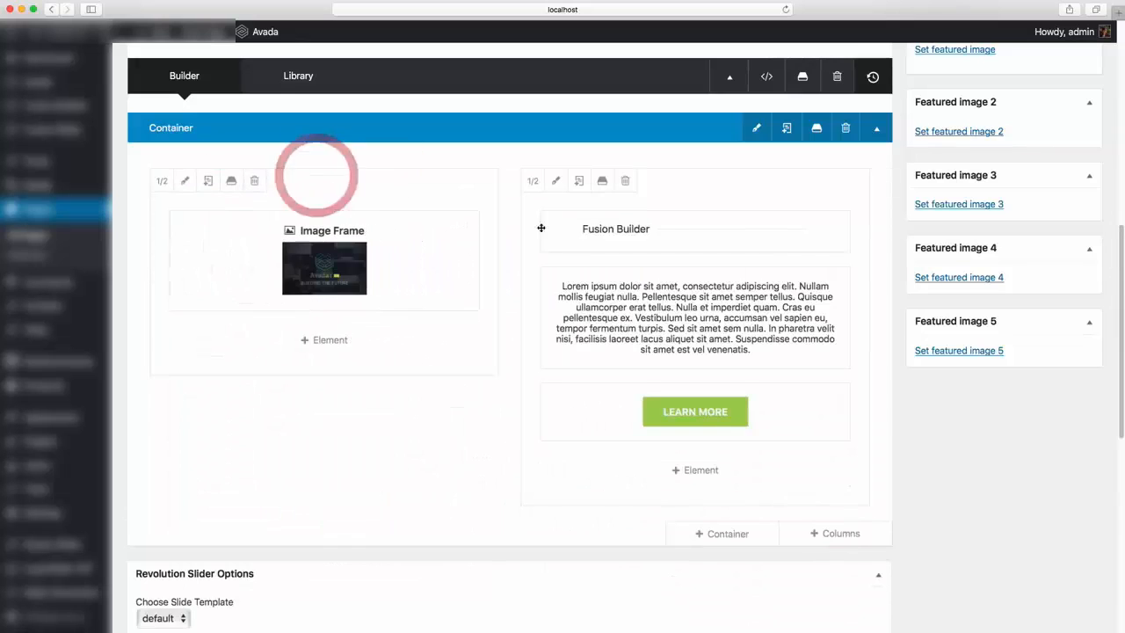
left_click_drag(620, 254, 607, 334)
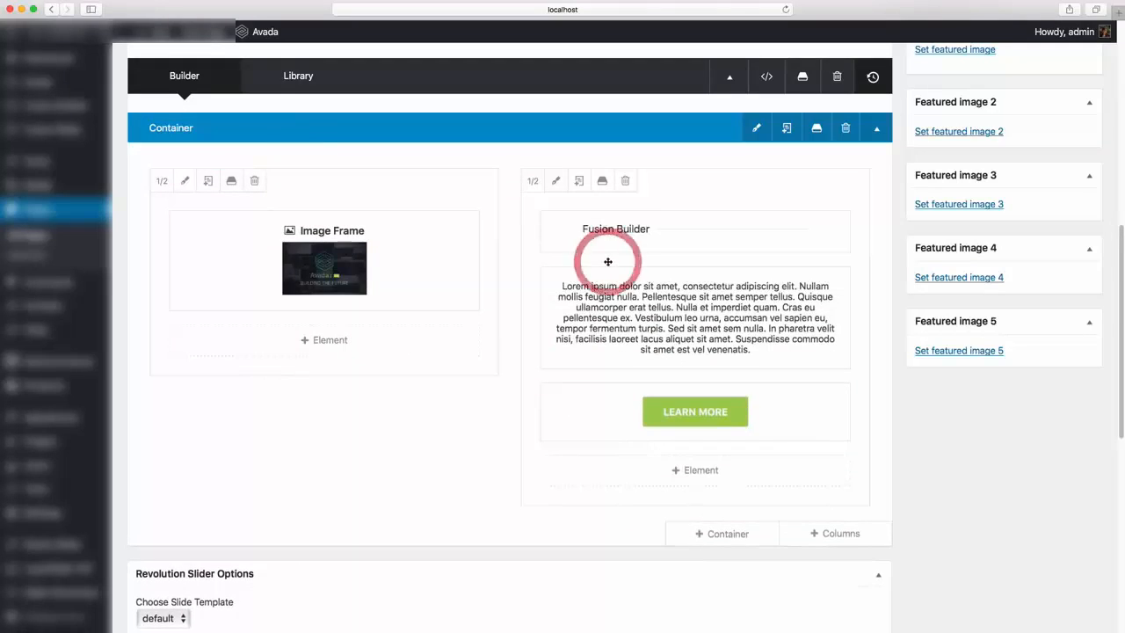